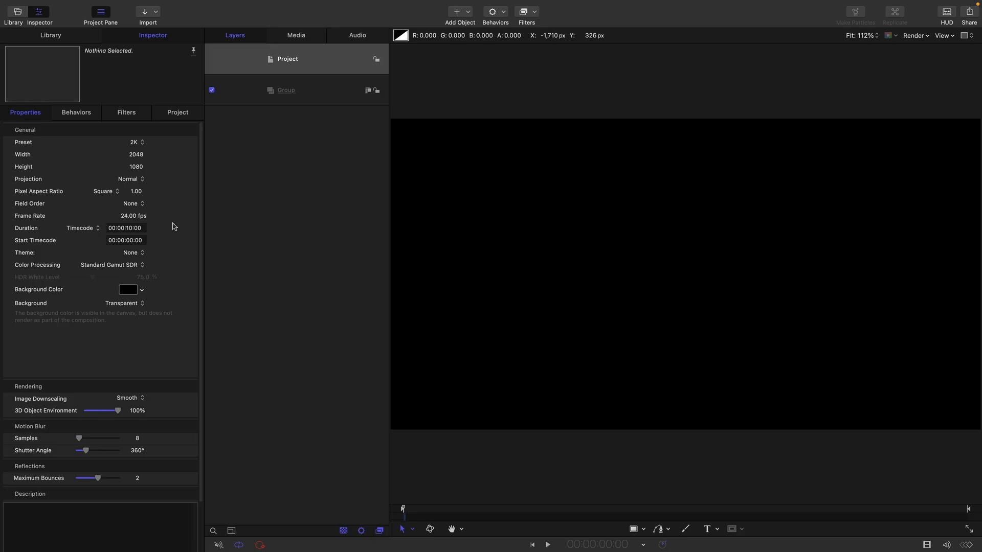
# - Add a Color Solid generator from the Library into the empty group
pyautogui.click(308, 94)
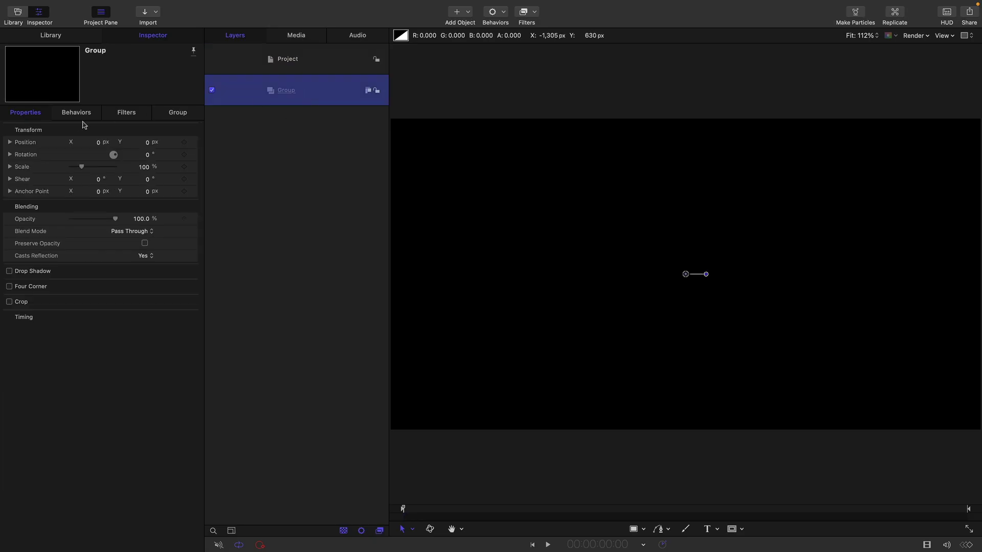
pyautogui.click(53, 35)
pyautogui.click(26, 141)
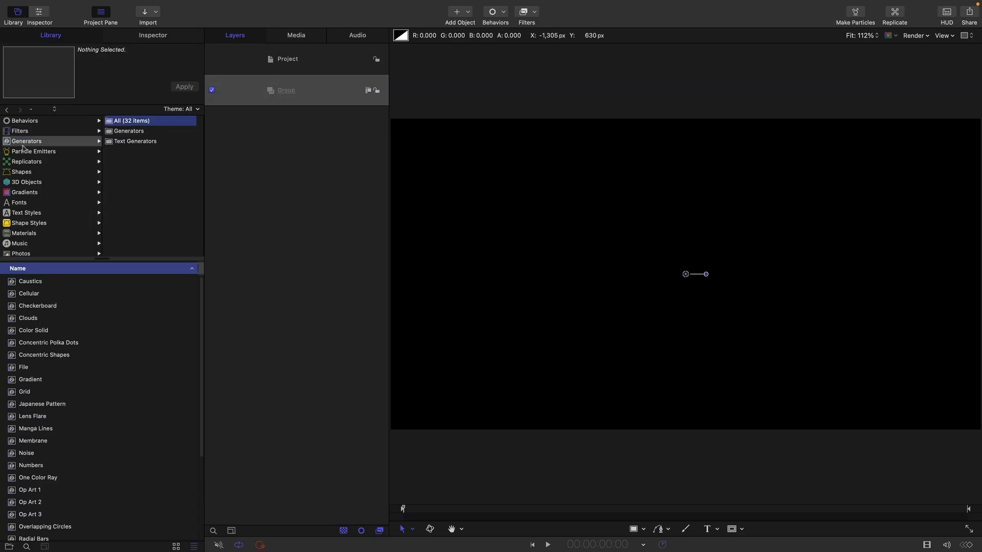
pyautogui.moveTo(12, 331); pyautogui.dragTo(306, 92)
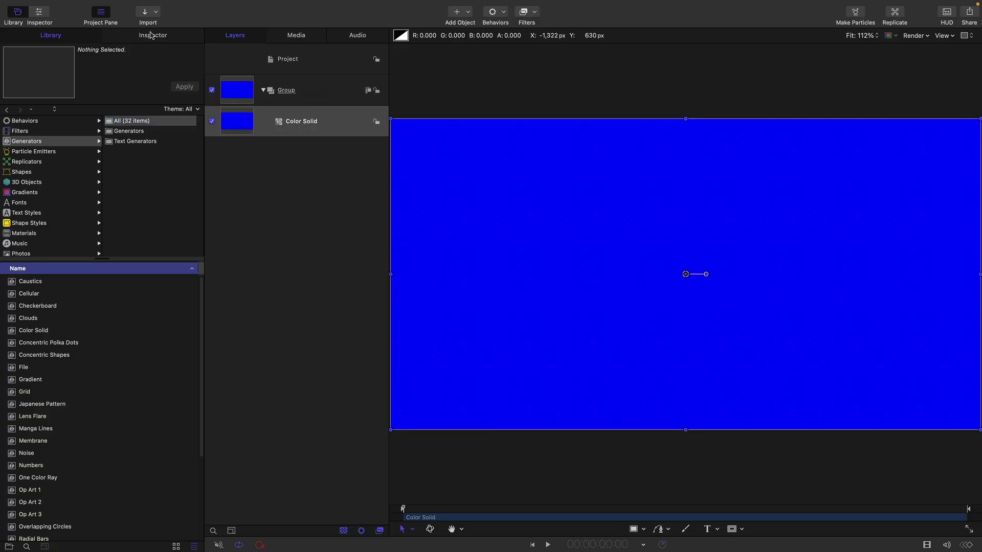
# - Desaturate the solid to white and scale it to 200%
pyautogui.click(152, 36)
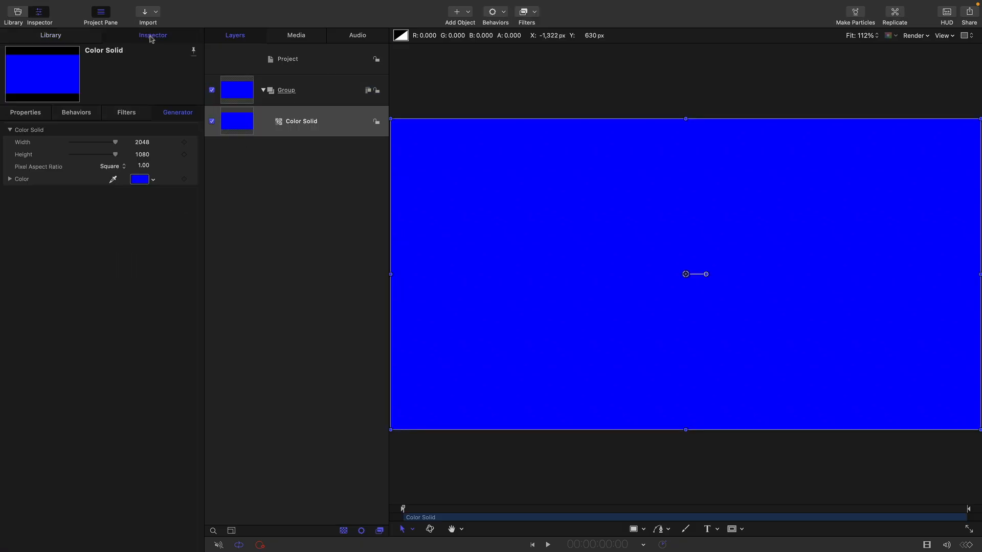
pyautogui.click(140, 180)
pyautogui.click(462, 313)
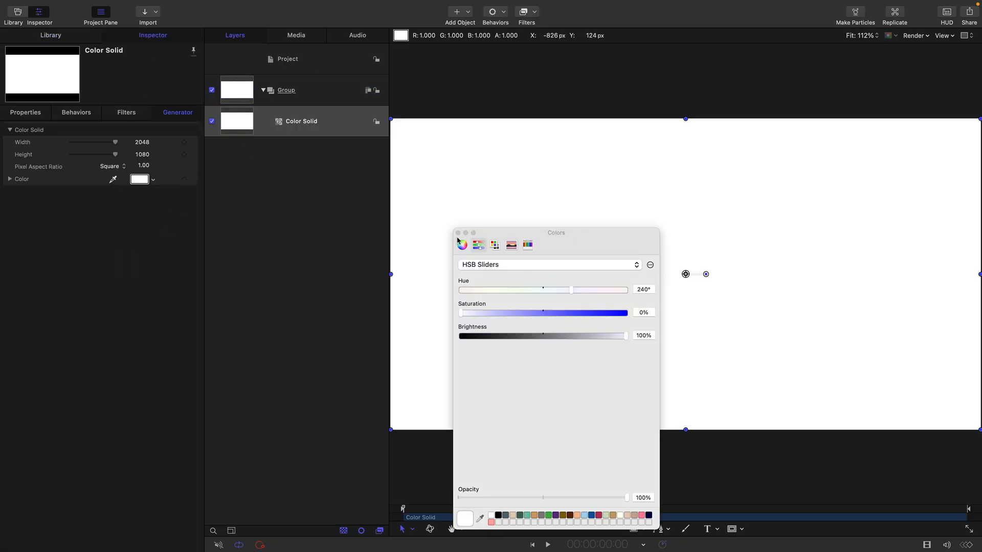
pyautogui.click(458, 233)
pyautogui.click(300, 121)
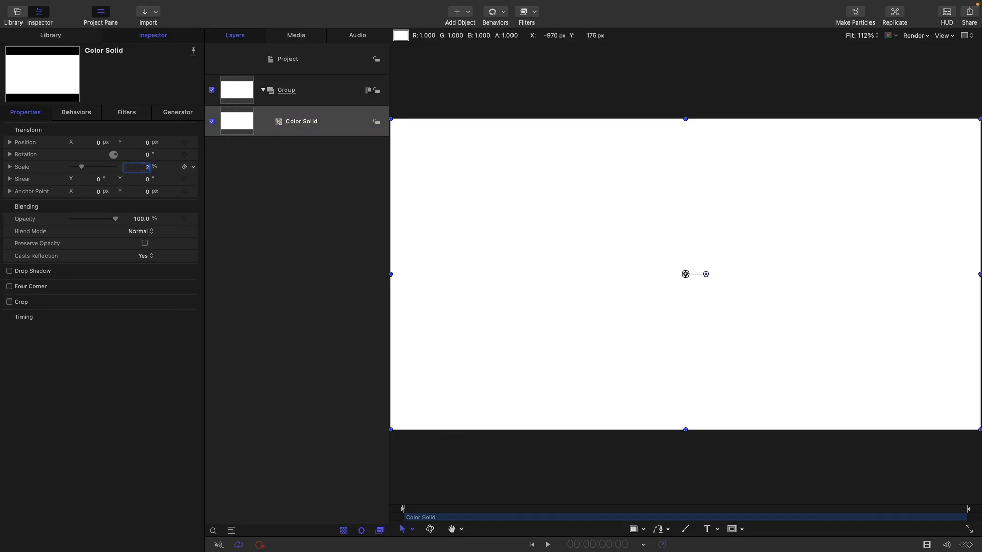
pyautogui.press('Return')
# - Duplicate the white Color Solid and select the original again
pyautogui.rightClick(239, 122)
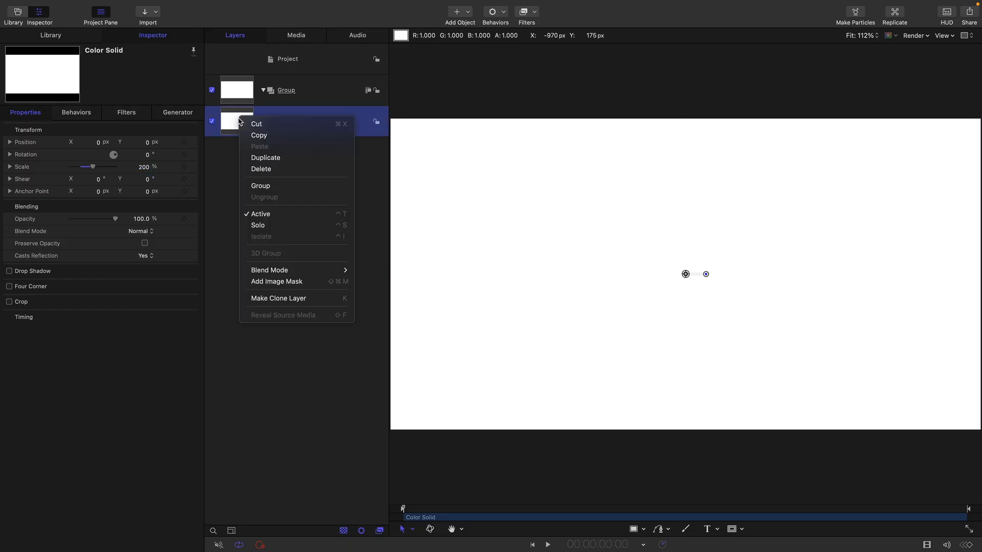
pyautogui.click(266, 157)
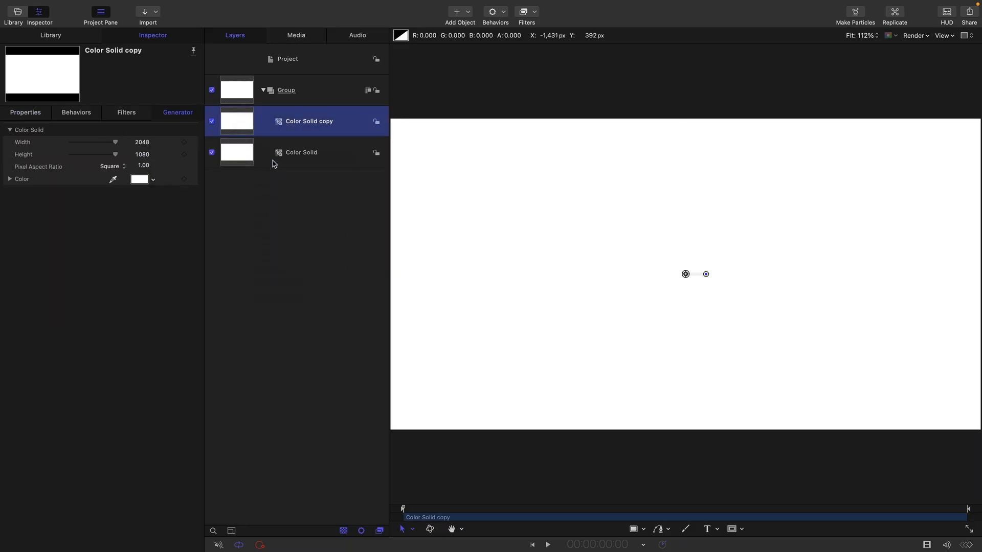
pyautogui.click(236, 155)
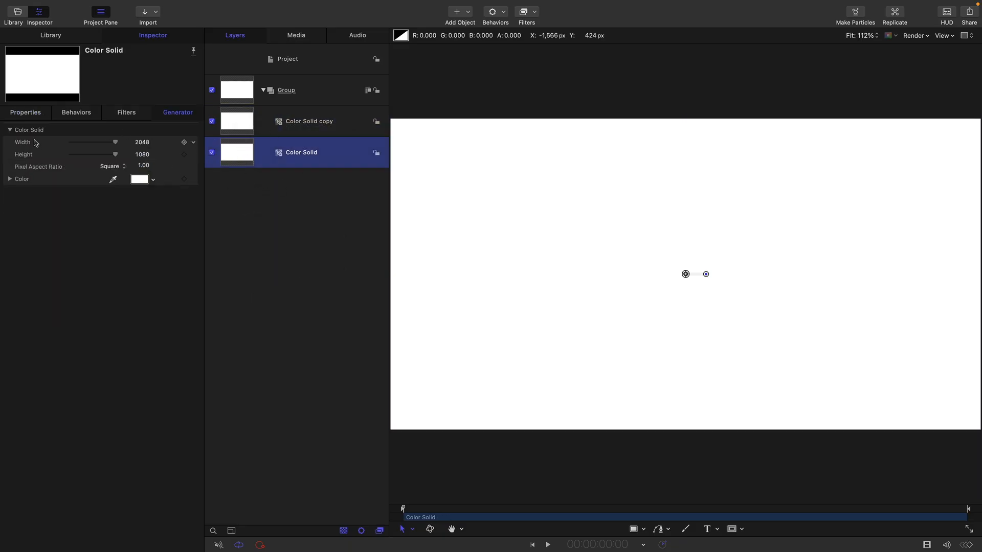
# - Push the original solid back to Z position -1000 px and hide the group
pyautogui.click(22, 115)
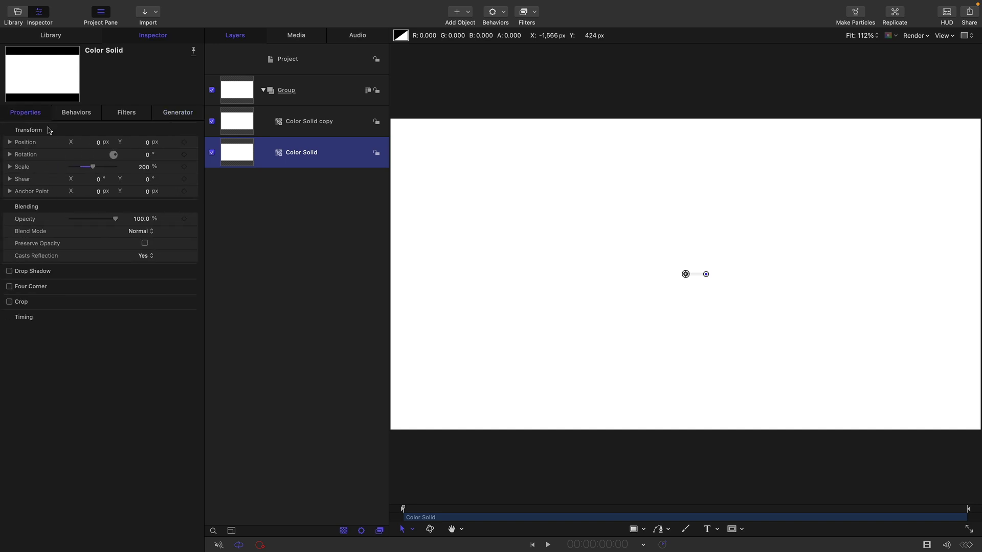
pyautogui.click(9, 143)
pyautogui.click(148, 179)
pyautogui.write('-1000')
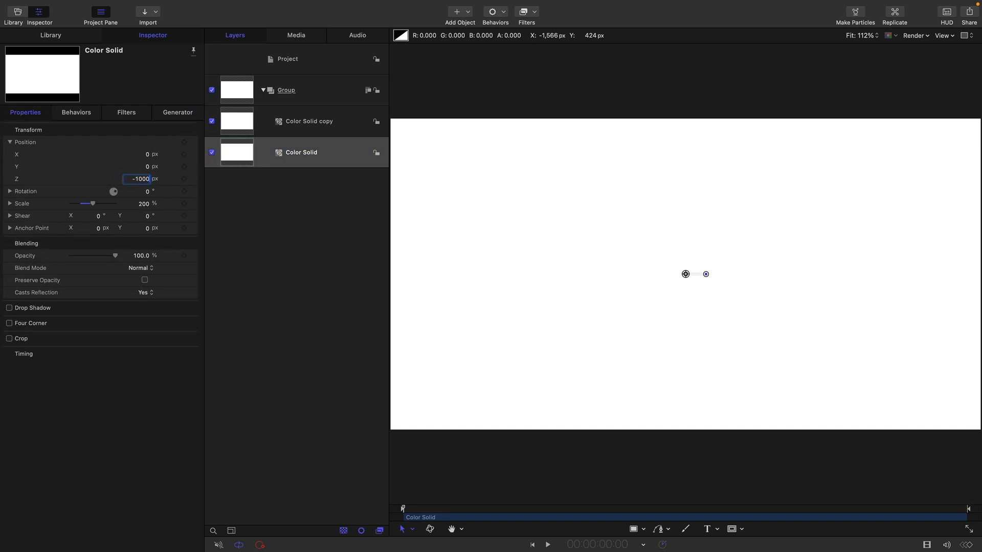
pyautogui.press('Return')
pyautogui.click(211, 91)
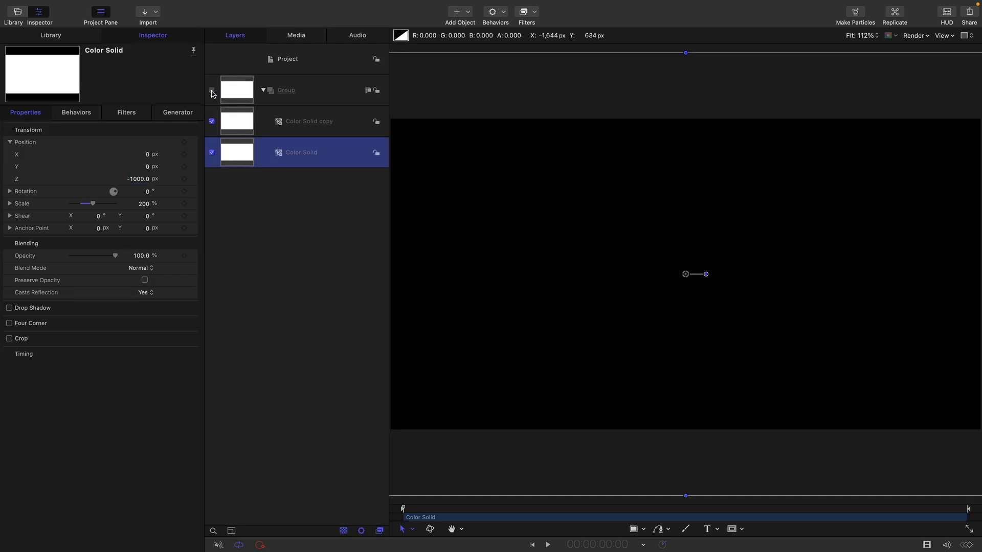
pyautogui.click(311, 61)
# - Create a new empty group and place a PAPER text layer on the canvas
pyautogui.rightClick(283, 50)
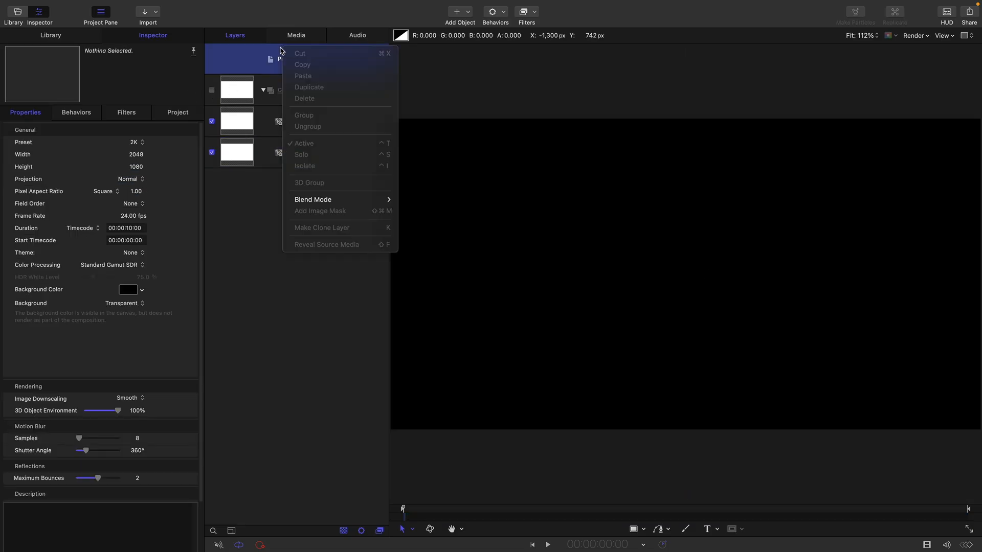
pyautogui.click(325, 267)
pyautogui.rightClick(324, 266)
pyautogui.click(297, 300)
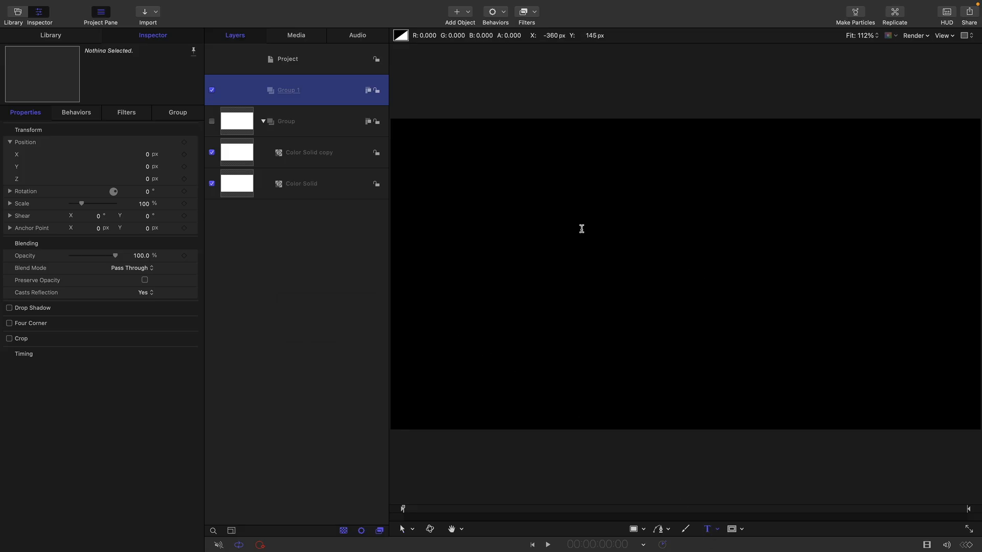
pyautogui.click(572, 257)
pyautogui.write('PAP')
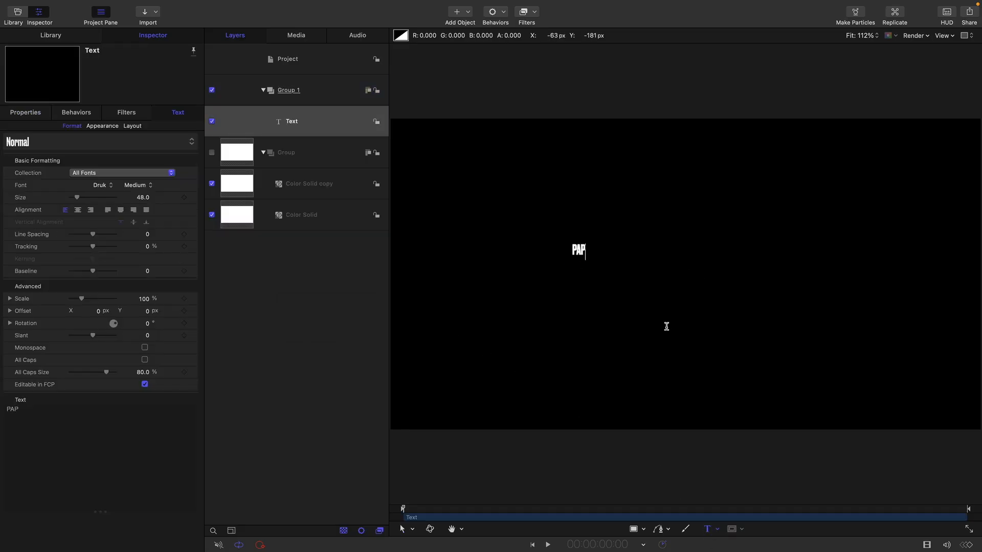
pyautogui.write('ER')
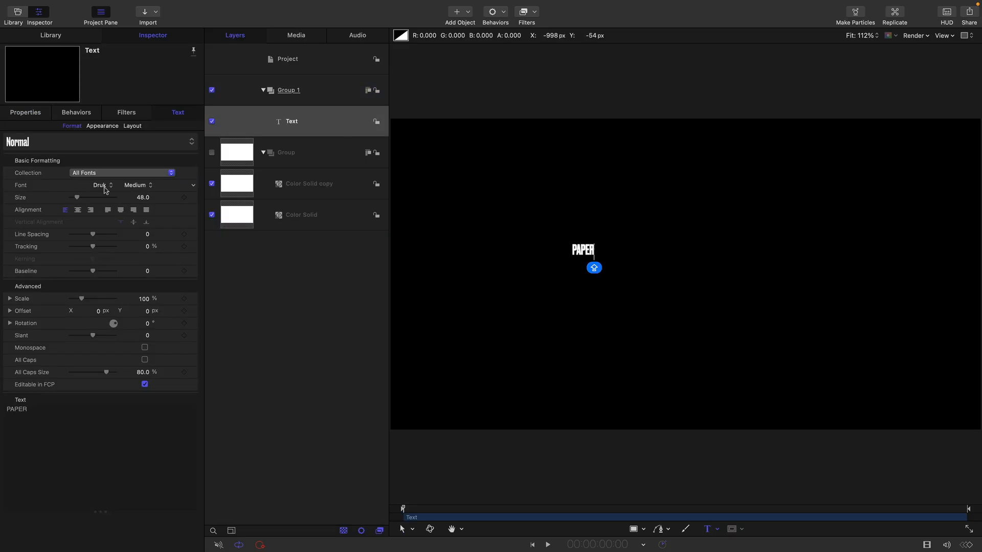
# - Enlarge the PAPER text to size 706 and reset its position to centre it
pyautogui.click(66, 210)
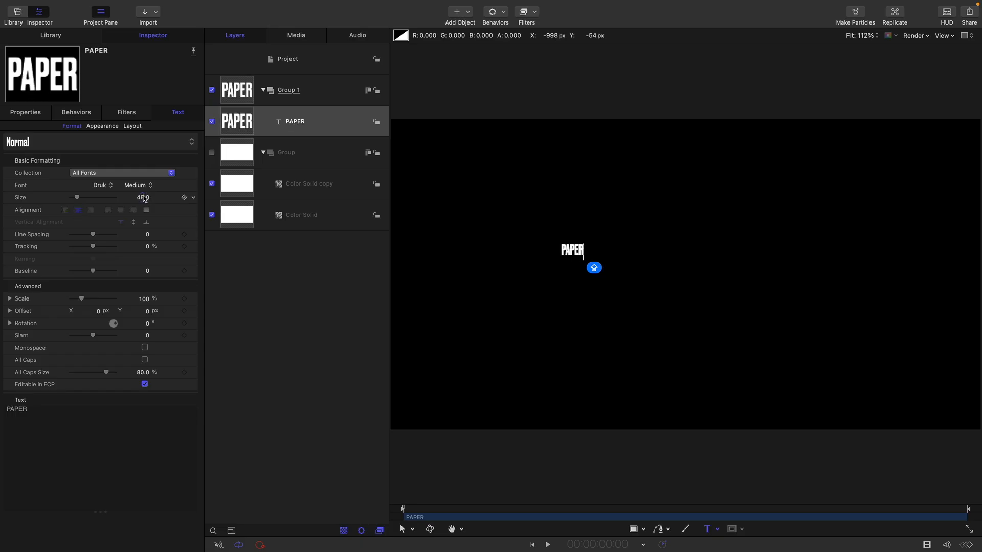
pyautogui.moveTo(142, 198); pyautogui.dragTo(143, 176)
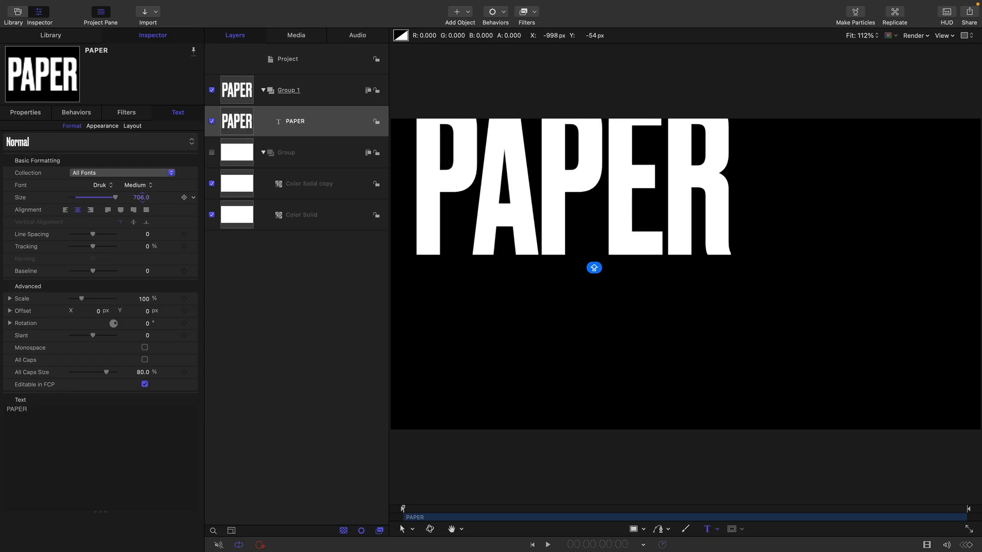
pyautogui.click(25, 113)
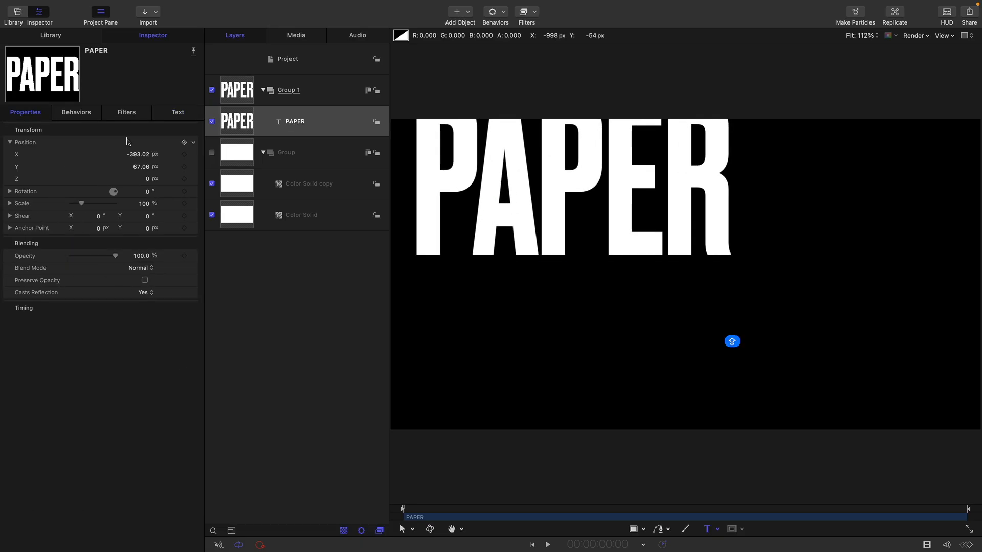
pyautogui.rightClick(114, 130)
pyautogui.click(135, 133)
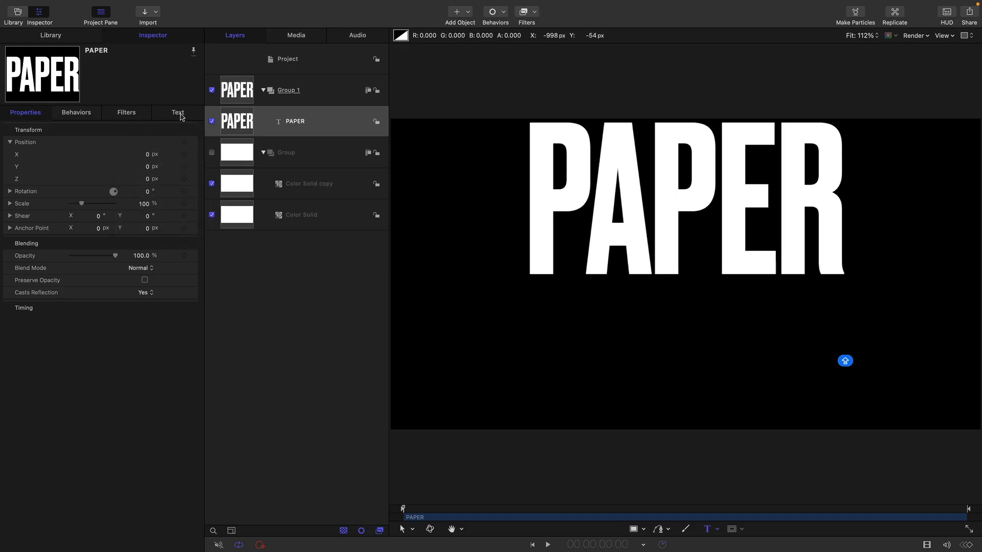
pyautogui.click(178, 113)
pyautogui.click(213, 151)
# - Show the grid overlay and lower the text baseline to -272.4 to centre PAPER vertically
pyautogui.press('super+apostrophe')
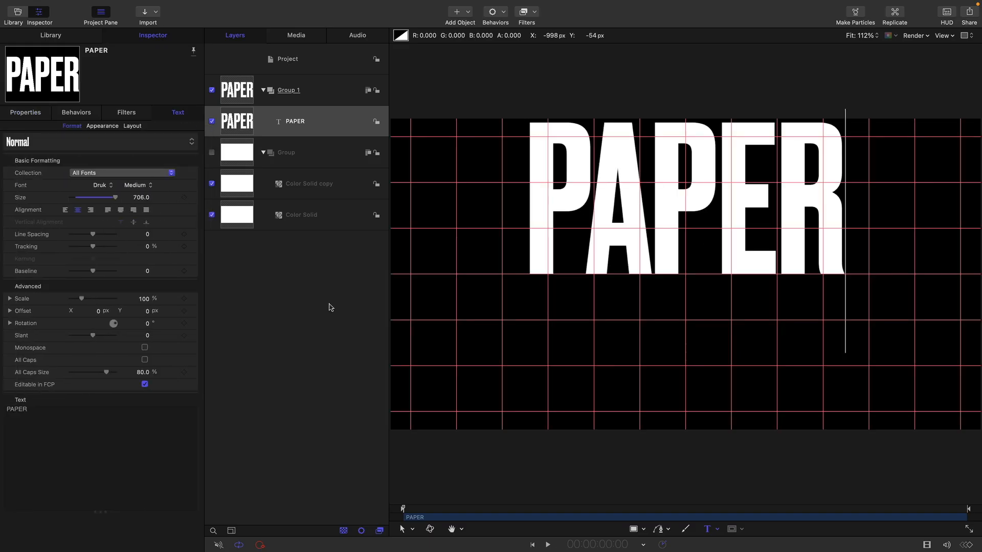
pyautogui.click(942, 36)
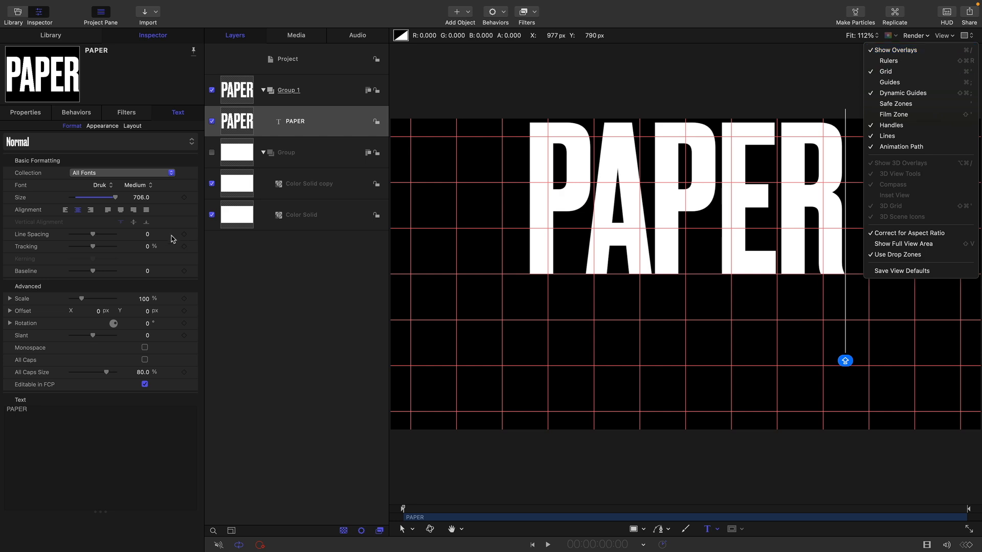
pyautogui.click(167, 253)
pyautogui.moveTo(151, 271)
pyautogui.mouseDown()
pyautogui.moveTo(131, 291)
pyautogui.moveTo(140, 273)
pyautogui.mouseUp()
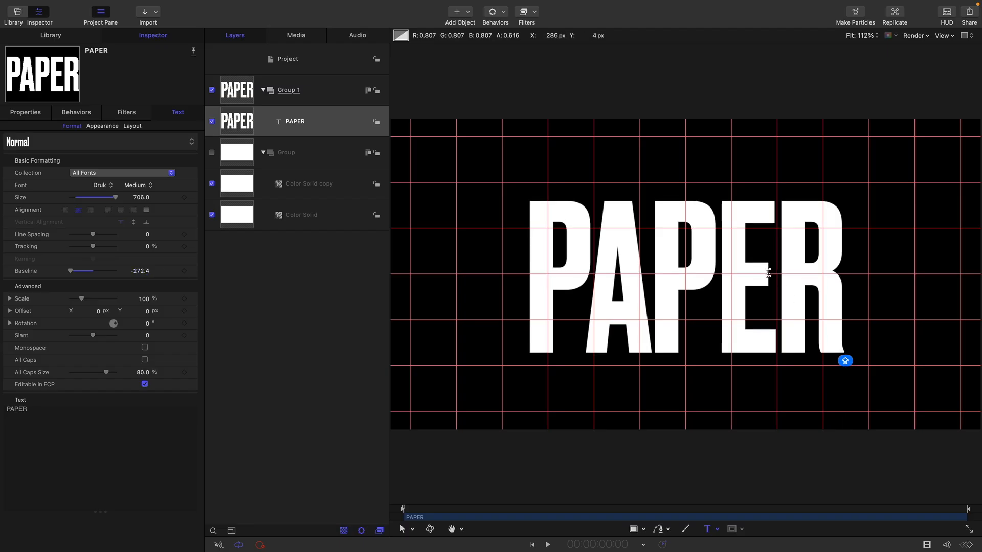
pyautogui.click(233, 92)
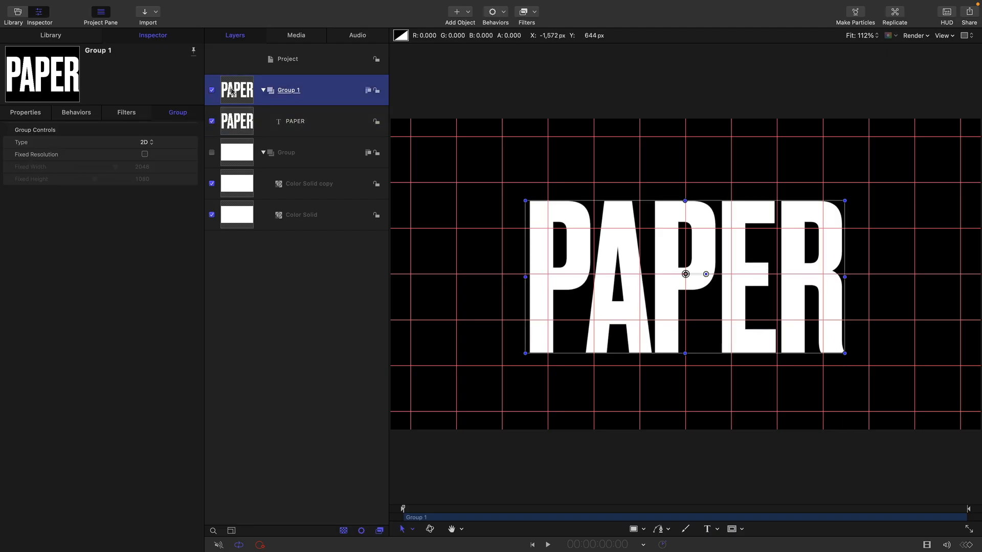
pyautogui.click(230, 131)
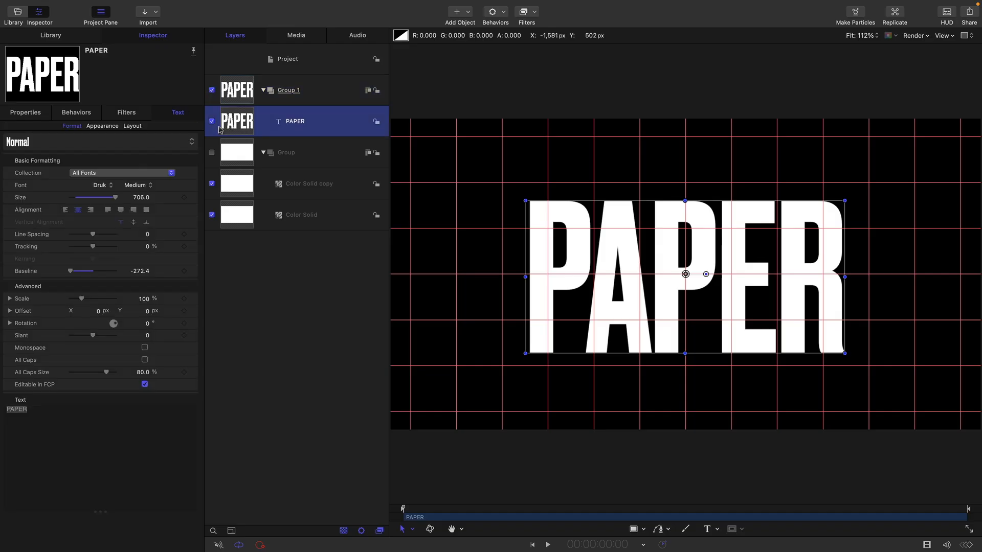
# - Make a linked clone of the PAPER text, duplicate the clone, and select Color Solid copy
pyautogui.rightClick(231, 123)
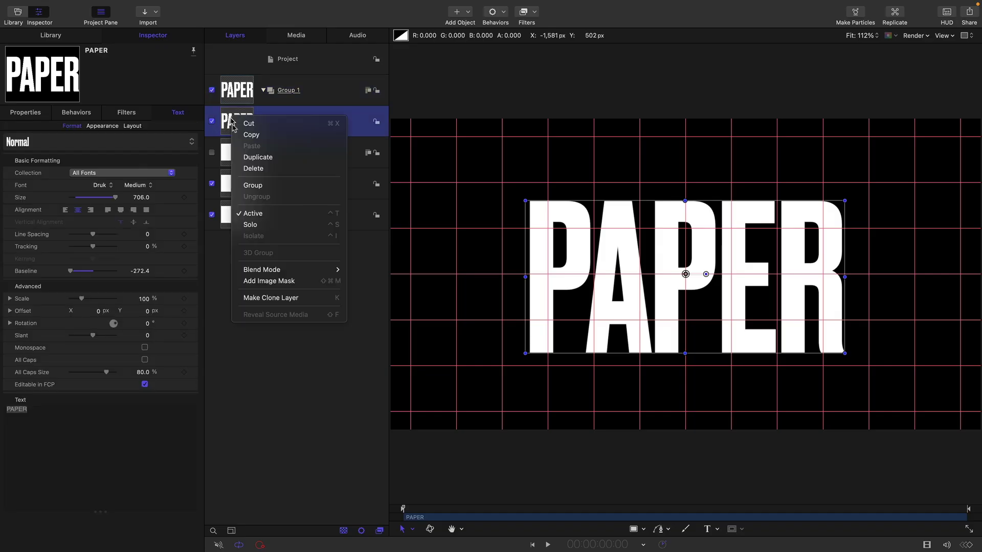
pyautogui.click(276, 299)
pyautogui.rightClick(239, 119)
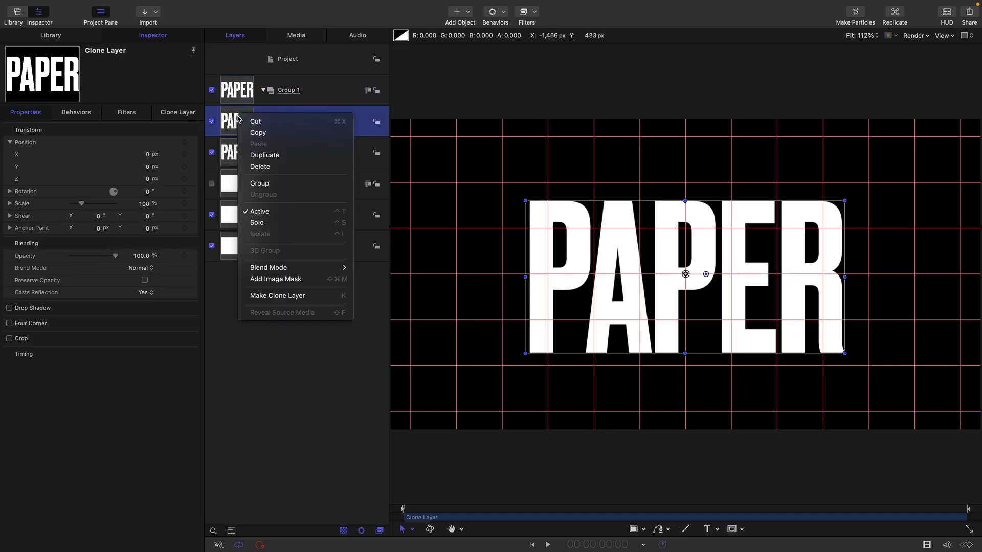
pyautogui.click(270, 155)
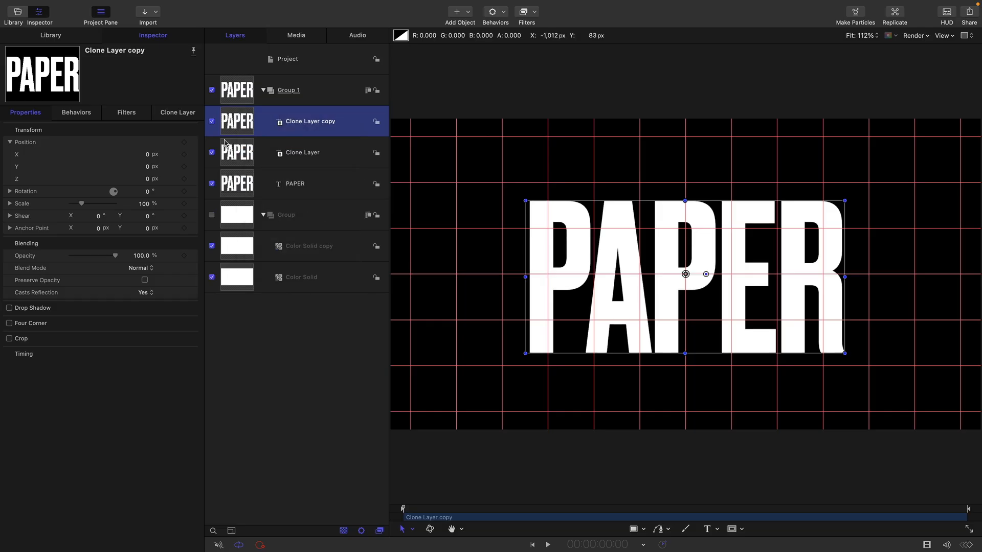
pyautogui.click(230, 246)
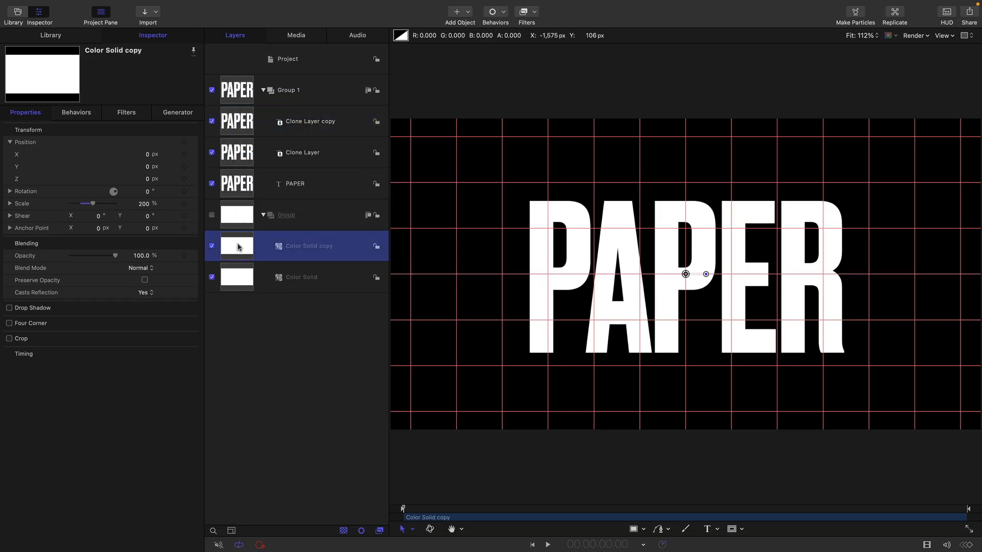
# - Add an image mask to Color Solid copy sourced from PAPER and invert it to cut out the text
pyautogui.rightClick(239, 247)
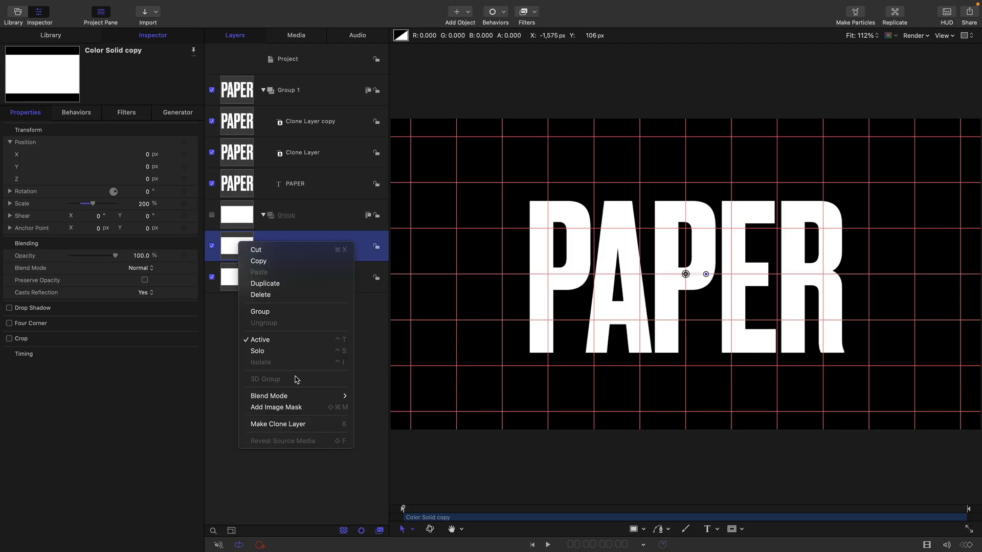
pyautogui.click(276, 407)
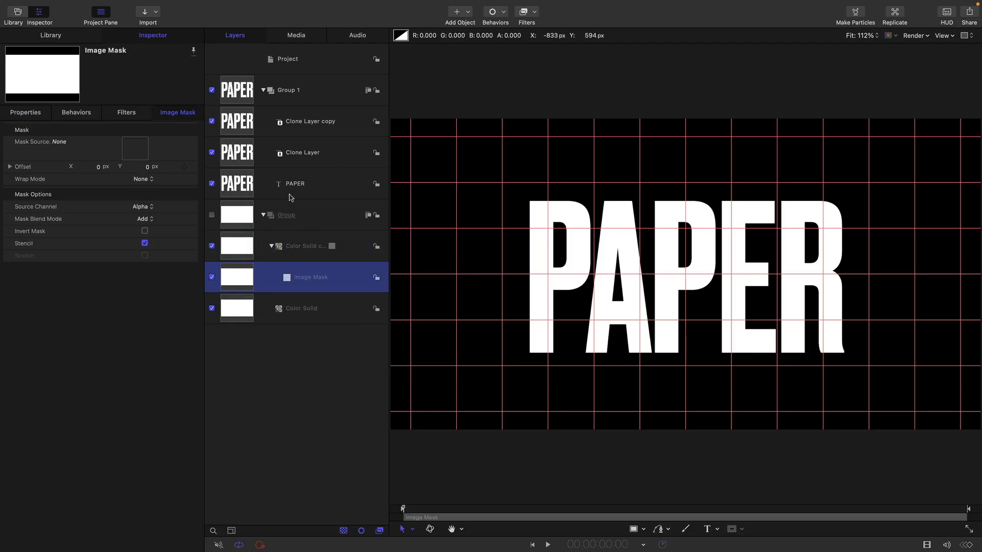
pyautogui.moveTo(243, 189); pyautogui.dragTo(129, 153)
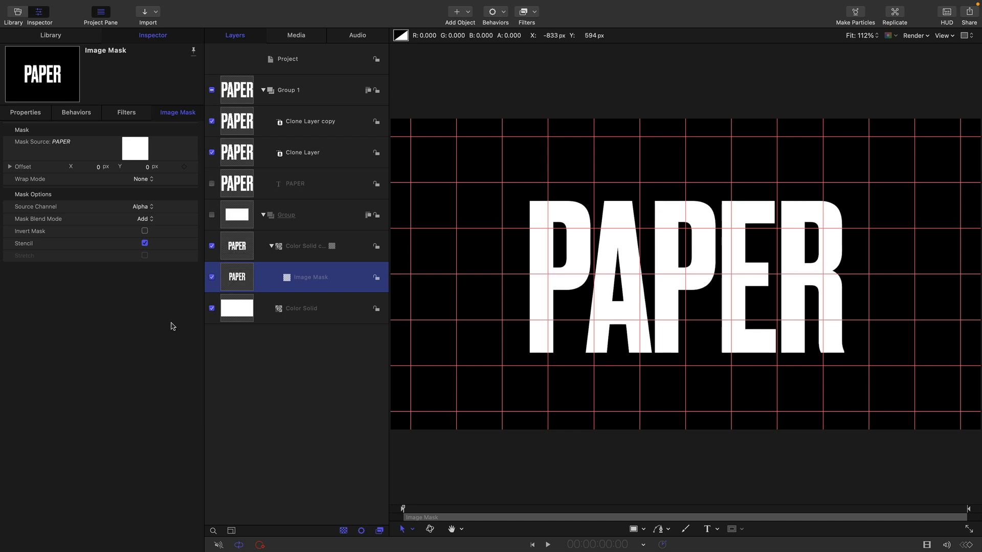
pyautogui.click(144, 230)
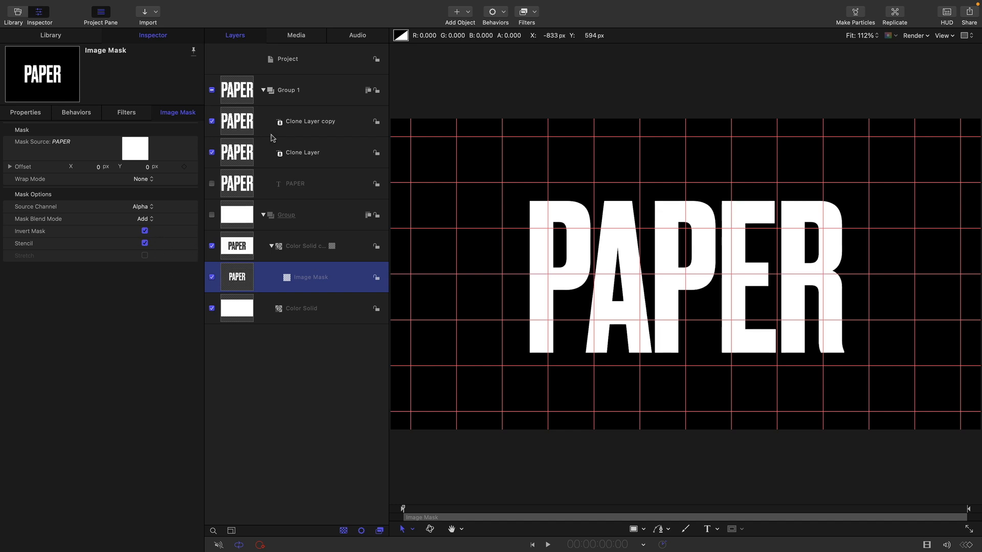
# - Hide Group 1, show the background group and toggle Color Solid to check the cut-out
pyautogui.click(264, 90)
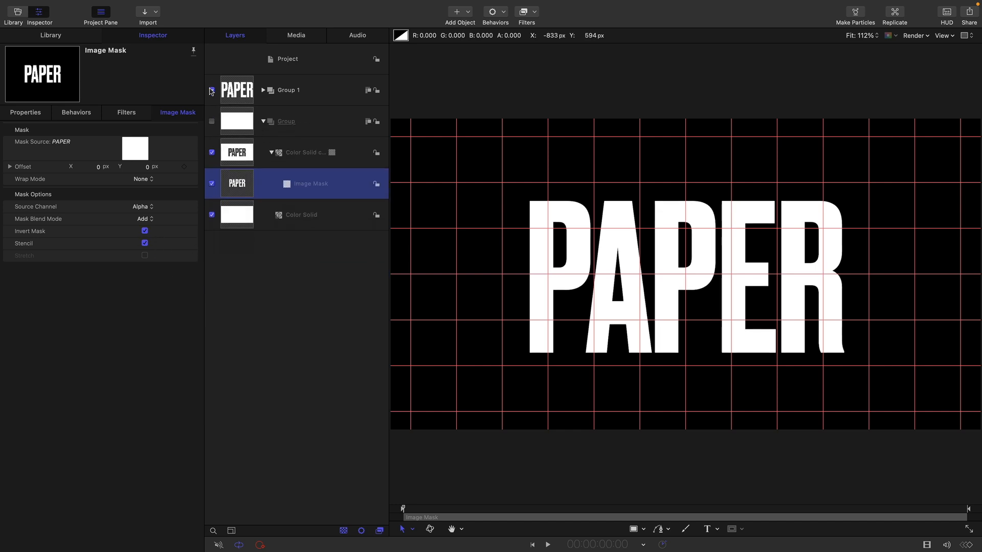
pyautogui.click(212, 90)
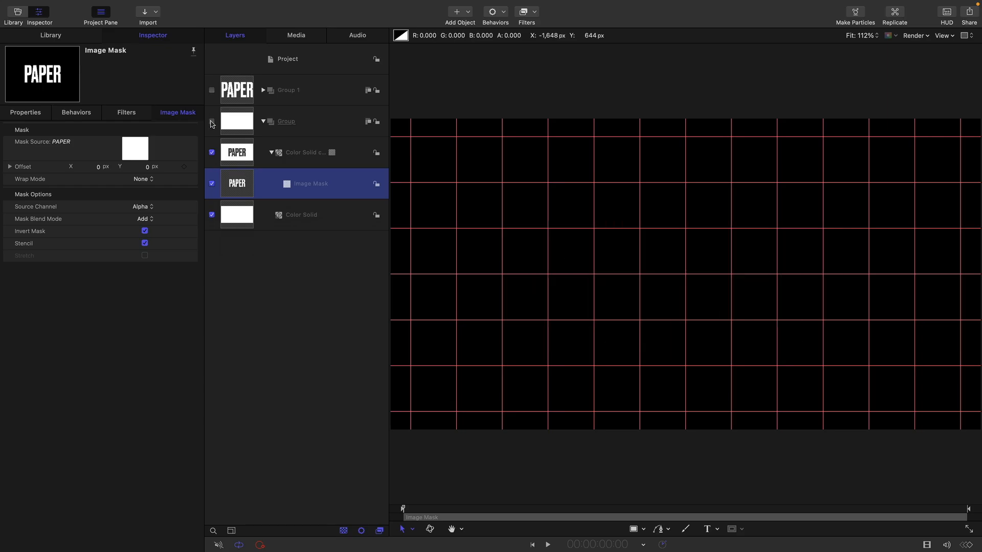
pyautogui.click(211, 122)
pyautogui.click(212, 216)
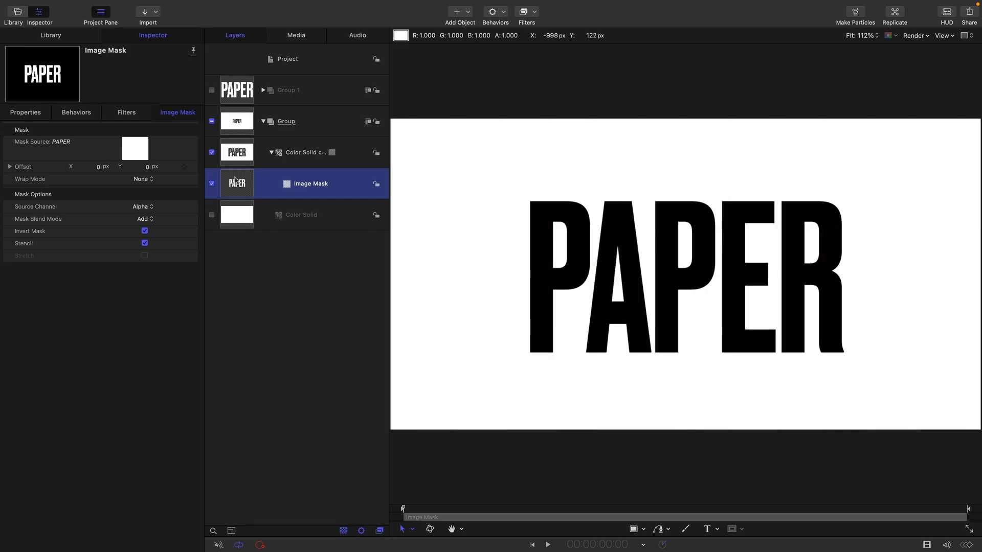
pyautogui.click(212, 216)
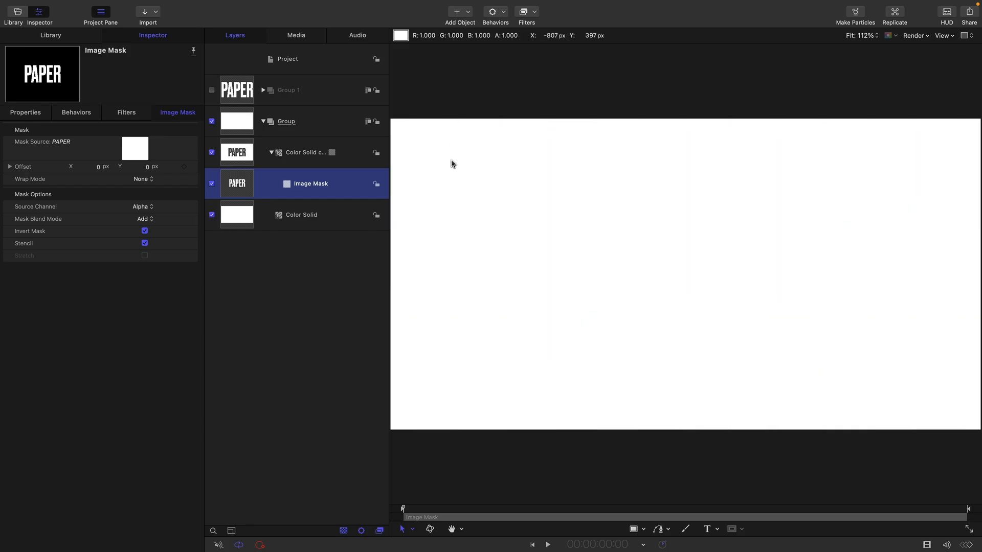
# - Add a light to the project and switch the groups to 3D
pyautogui.click(467, 11)
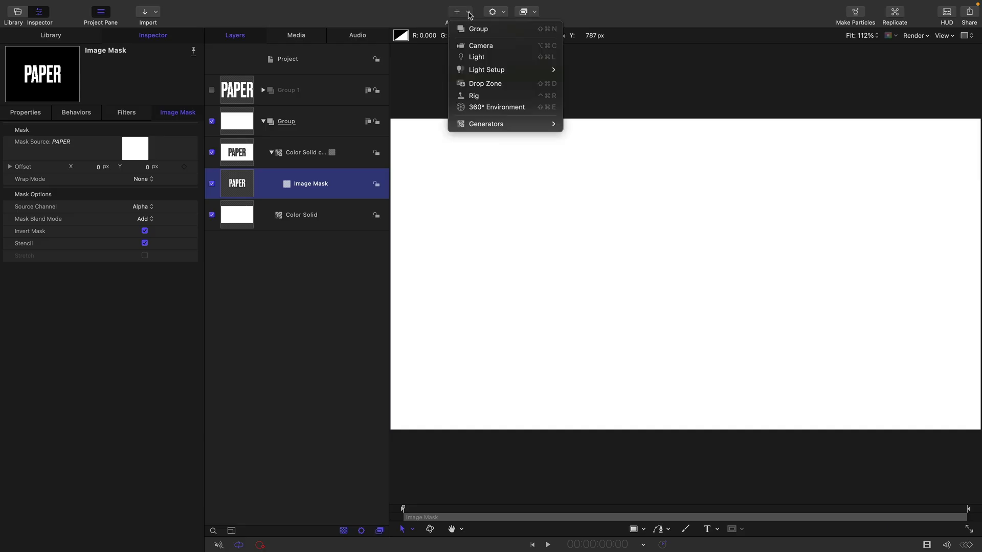
pyautogui.click(476, 57)
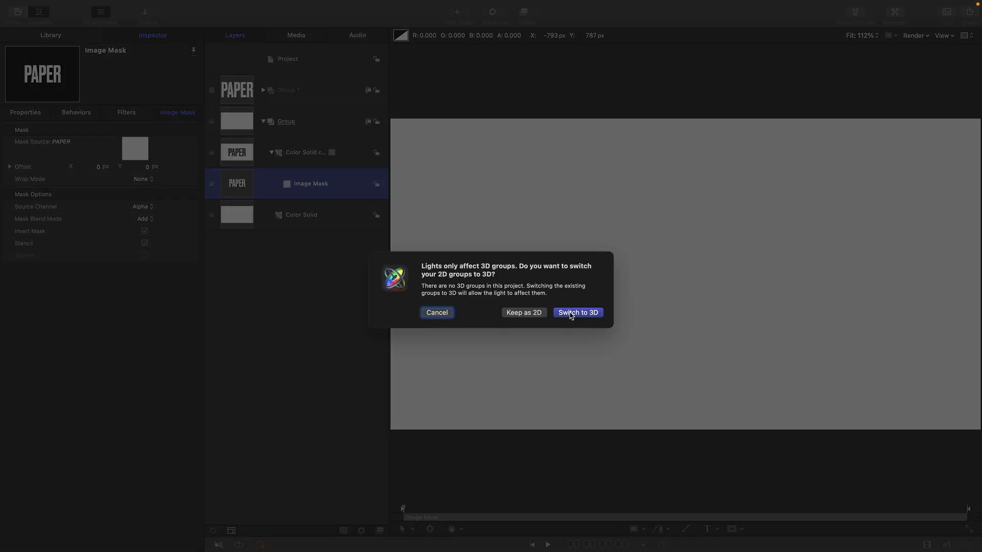
pyautogui.click(570, 313)
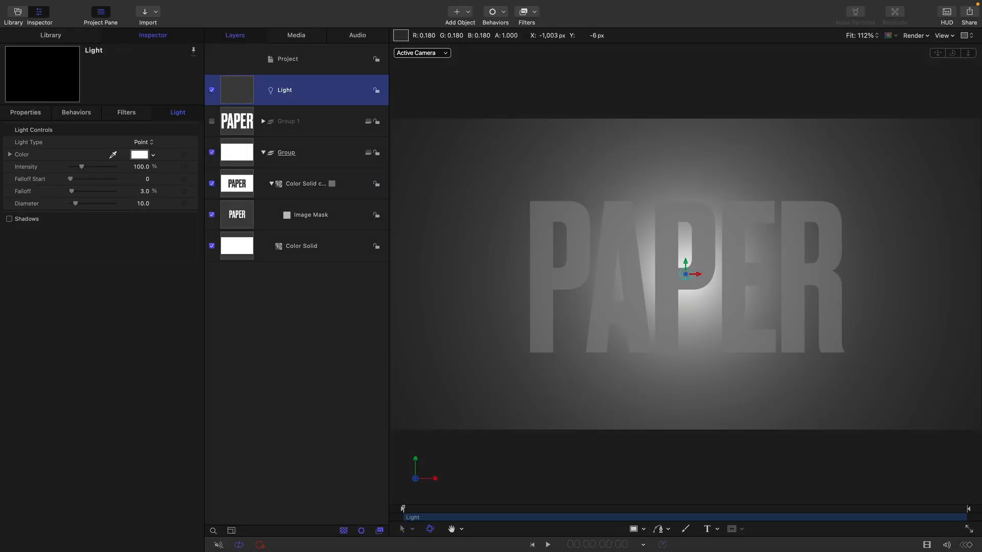
# - Position the light at X -240, Y 540, Z 500
pyautogui.click(25, 112)
pyautogui.click(148, 155)
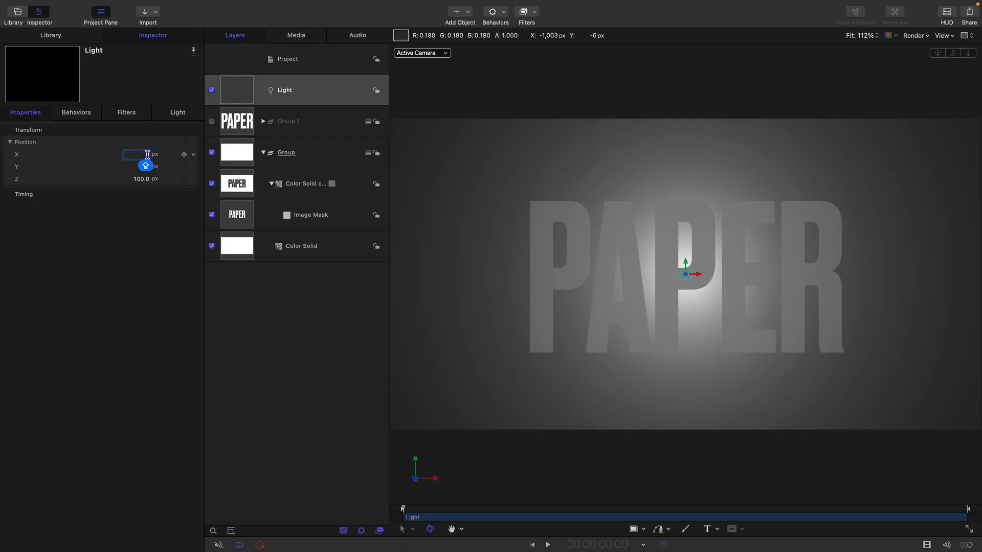
pyautogui.write('-240')
pyautogui.press('Tab')
pyautogui.write('540')
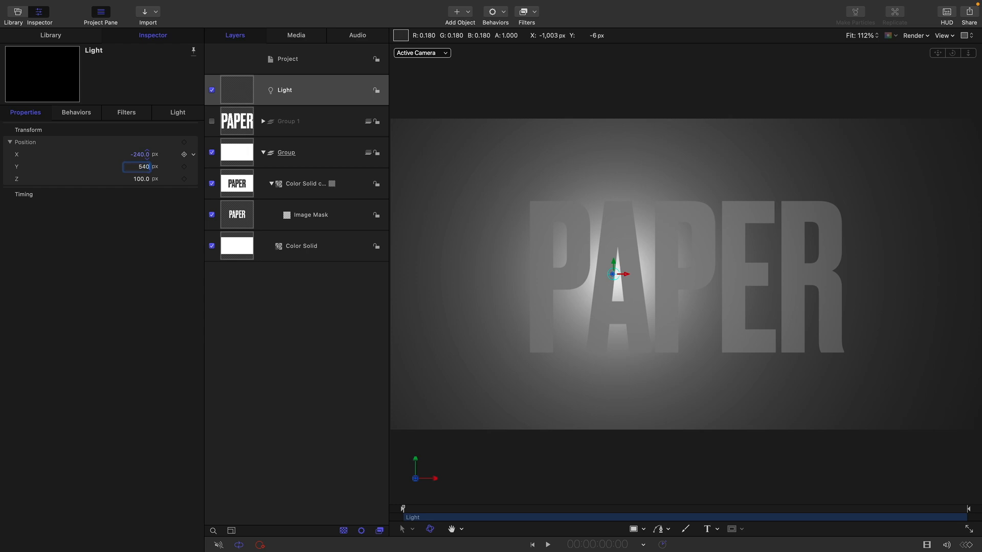
pyautogui.press('Tab')
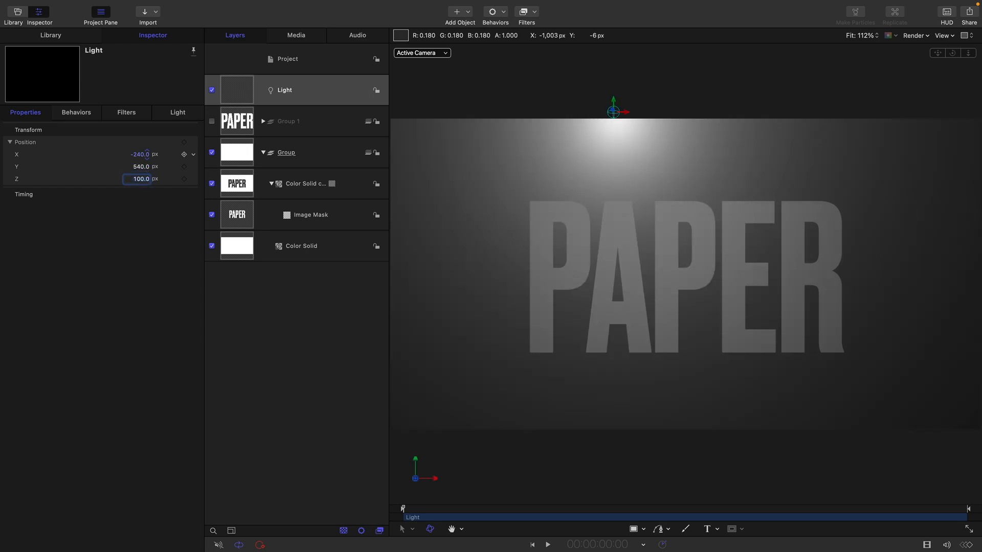
pyautogui.write('500')
pyautogui.press('Return')
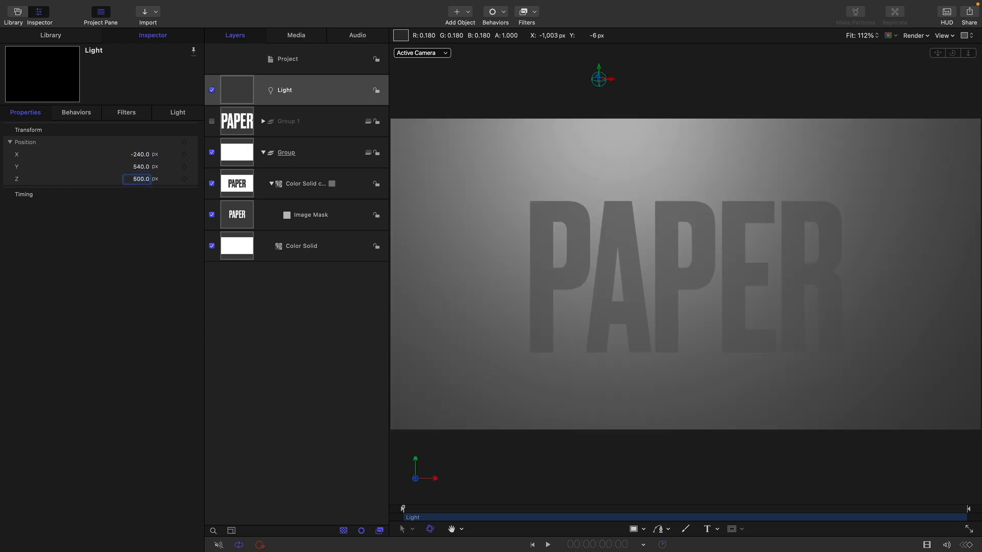
# - Set light intensity to 300% and enable shadows at 50% opacity, softness 20
pyautogui.click(177, 112)
pyautogui.doubleClick(140, 168)
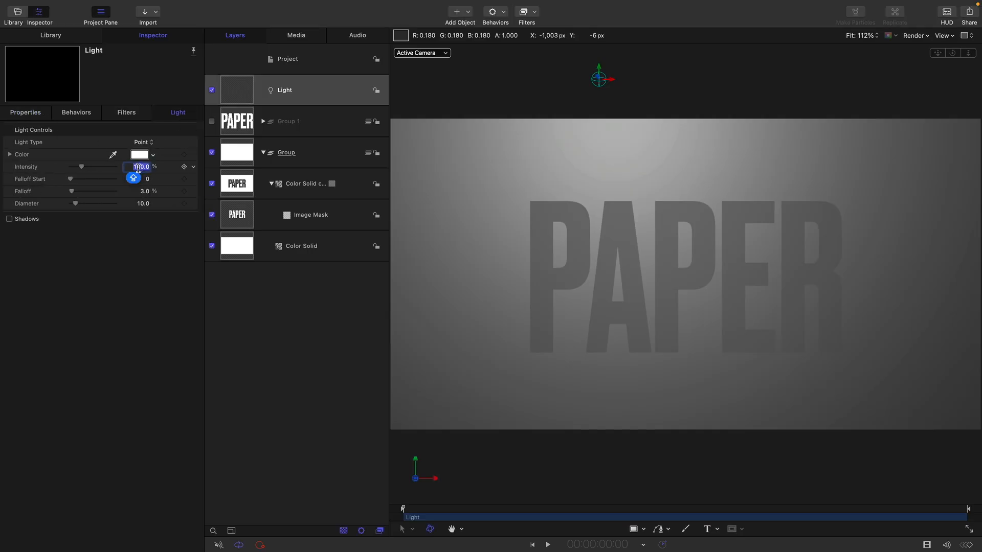
pyautogui.write('300')
pyautogui.press('Tab')
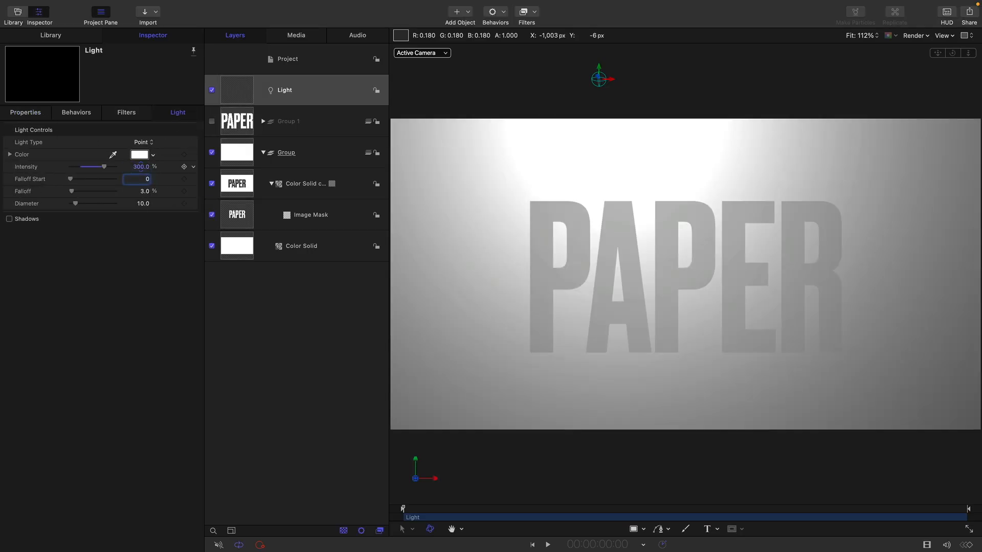
pyautogui.click(11, 219)
pyautogui.click(180, 219)
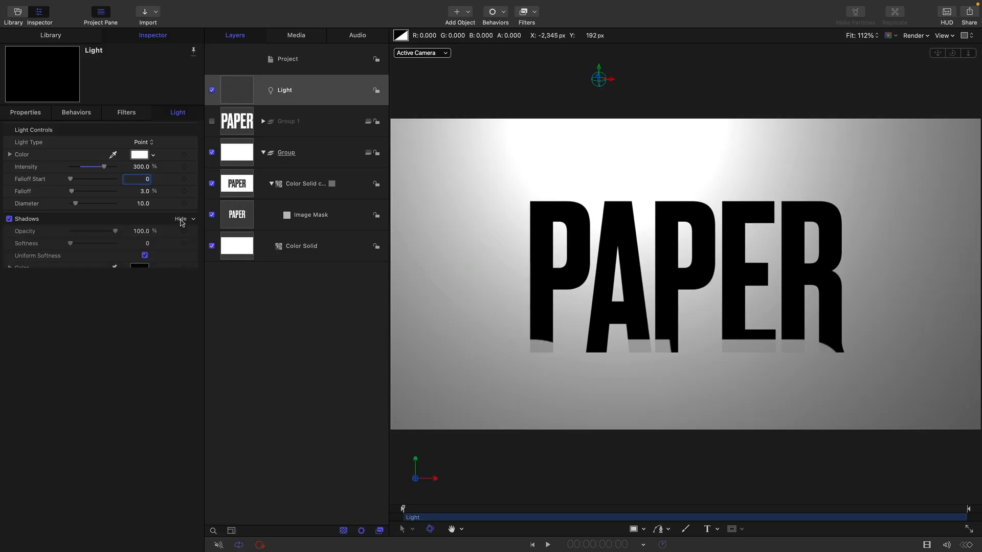
pyautogui.doubleClick(142, 231)
pyautogui.write('50')
pyautogui.press('Return')
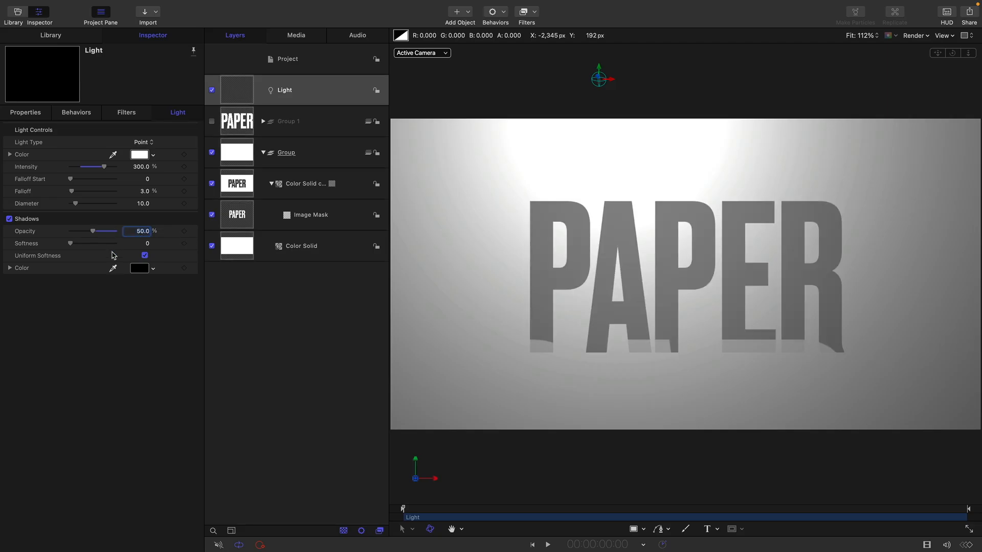
pyautogui.doubleClick(147, 243)
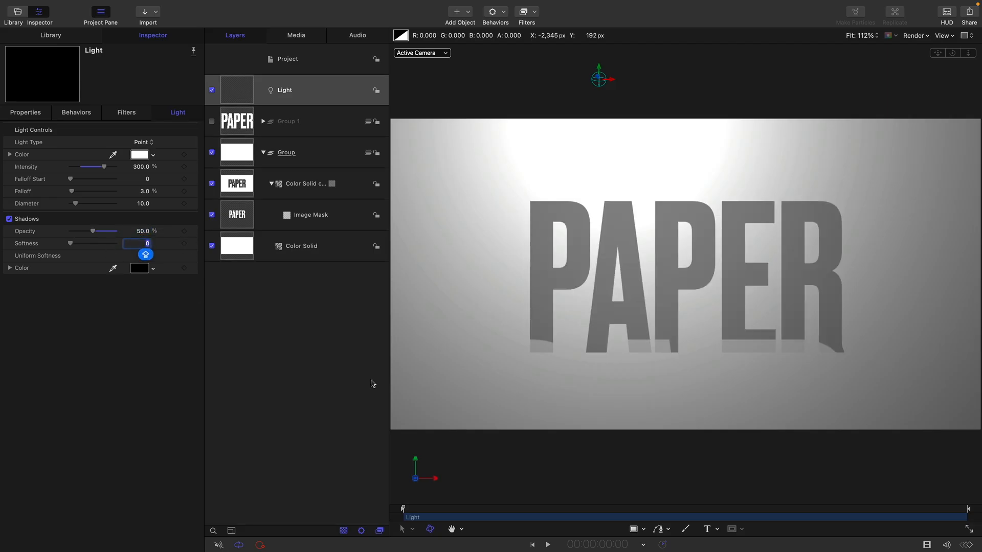
pyautogui.write('20')
pyautogui.press('Return')
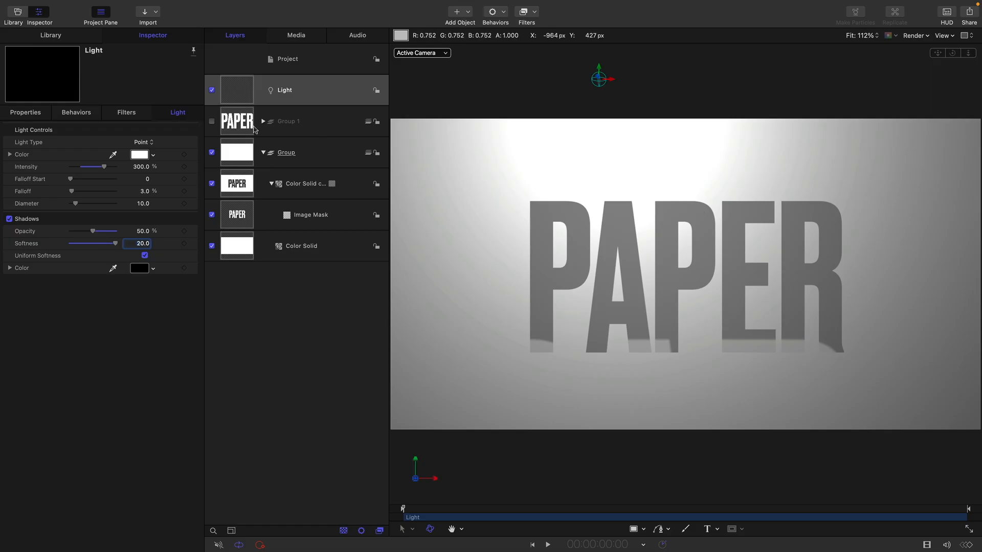
# - Turn Group 1 back on, rename the background group to BG and hide it
pyautogui.click(263, 122)
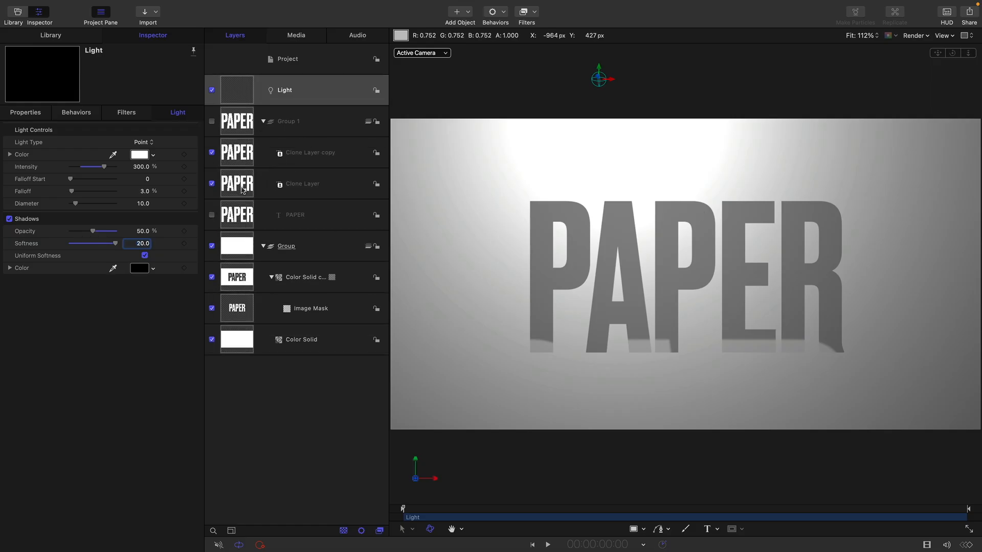
pyautogui.click(212, 121)
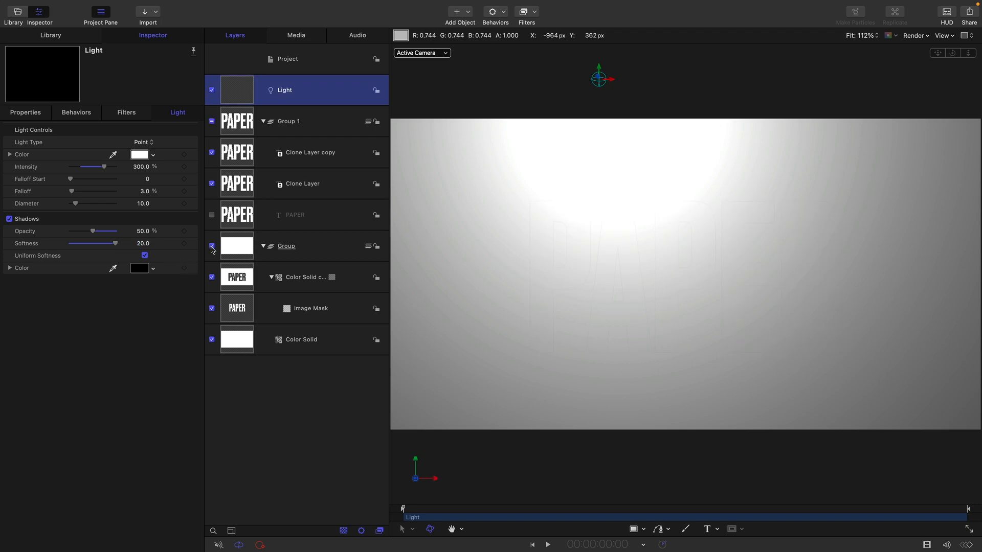
pyautogui.doubleClick(291, 246)
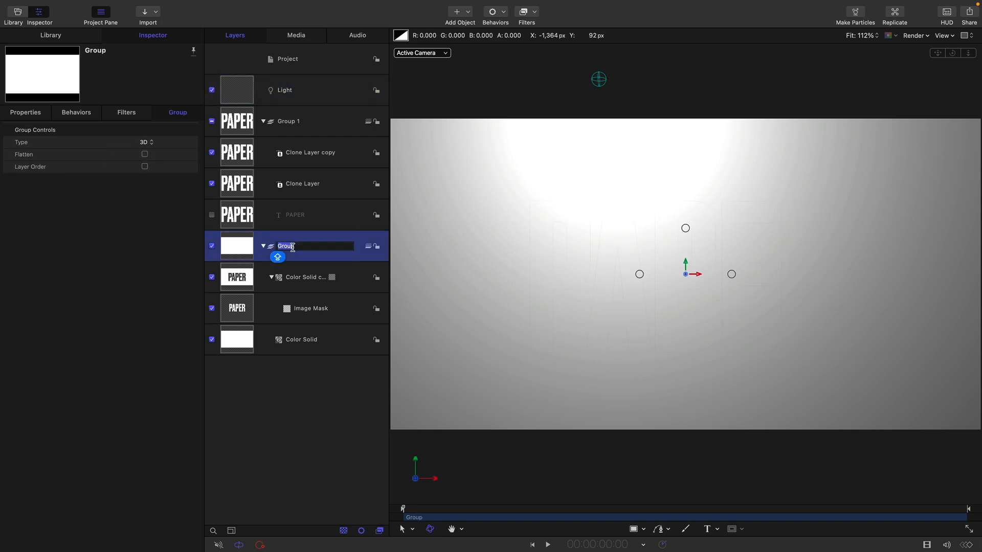
pyautogui.write('BG')
pyautogui.press('Return')
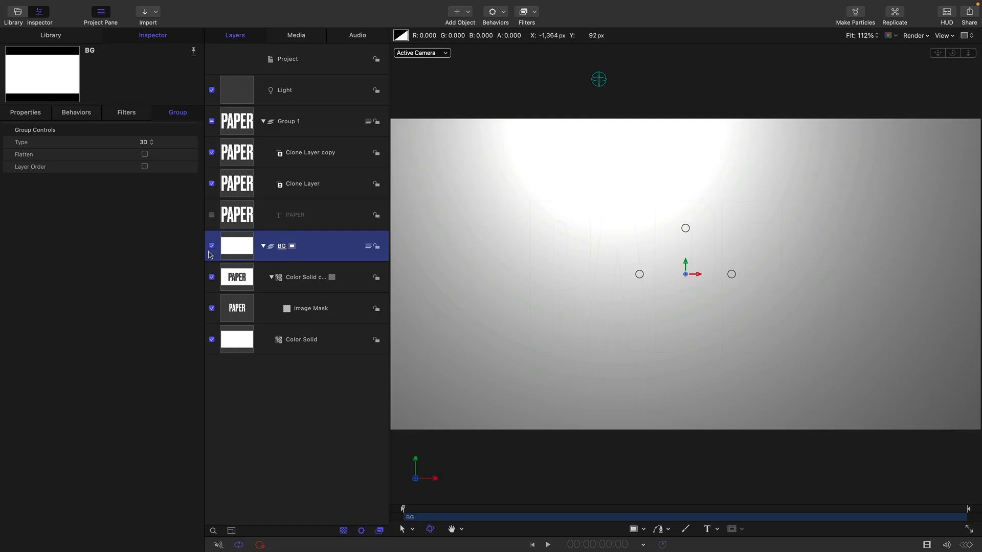
pyautogui.click(212, 246)
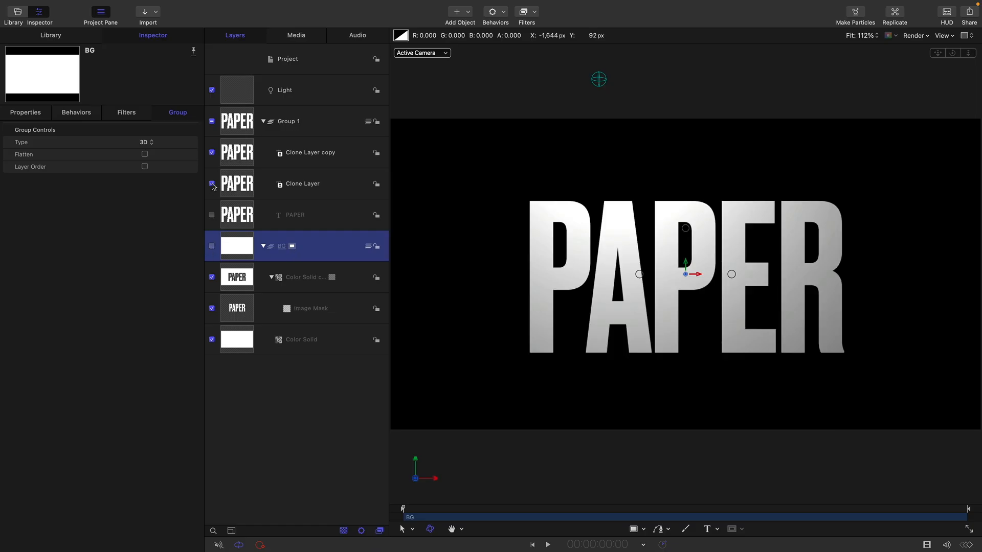
# - Hide the original clone layer and select the clone copy to work on
pyautogui.click(213, 185)
pyautogui.click(233, 152)
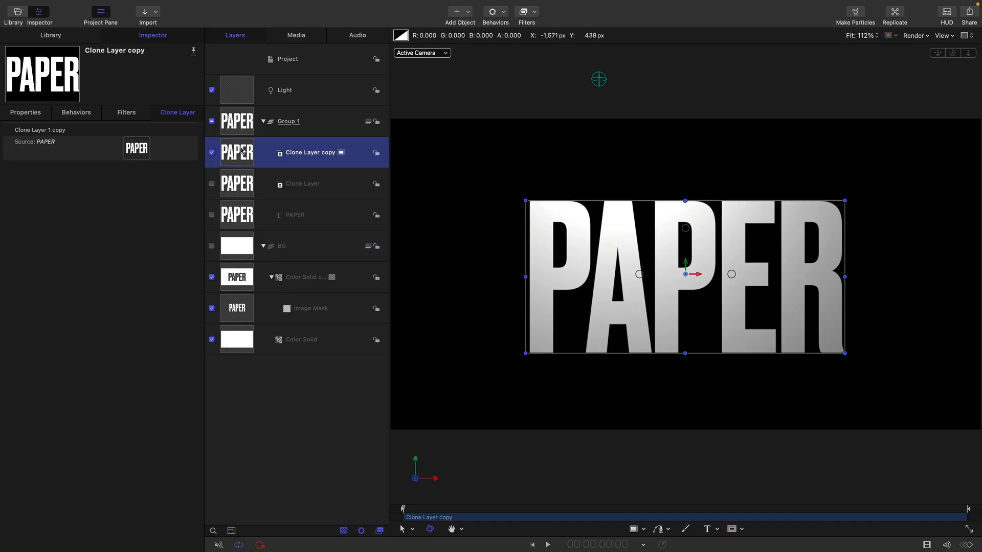
# - Draw a four-point bezier mask around the first P of PAPER
pyautogui.click(740, 529)
pyautogui.click(764, 498)
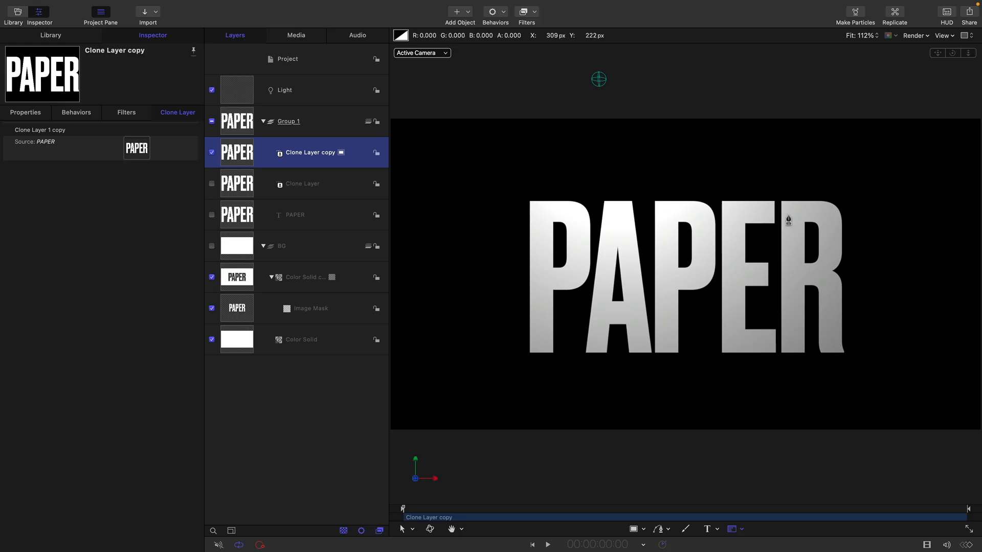
pyautogui.click(505, 194)
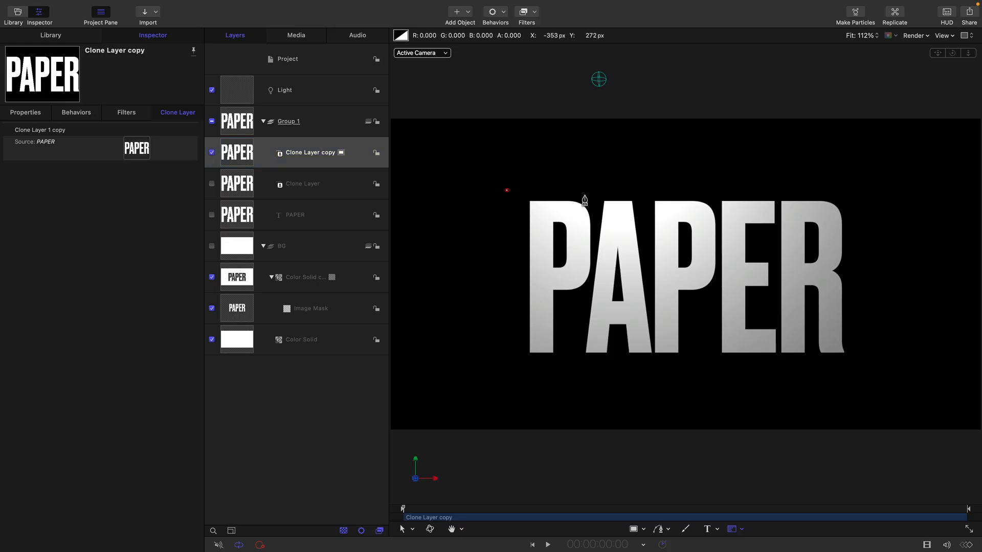
pyautogui.click(599, 194)
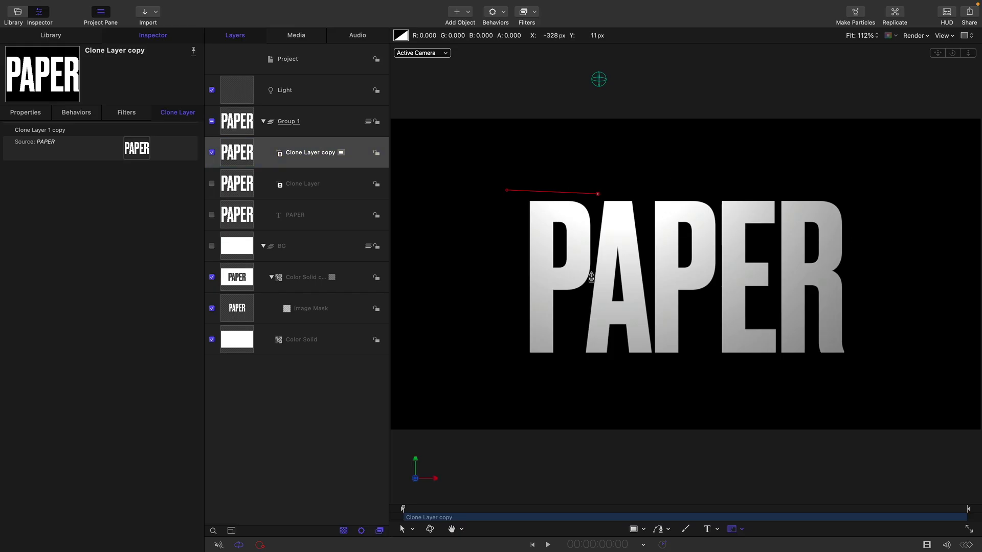
pyautogui.click(566, 374)
pyautogui.click(507, 368)
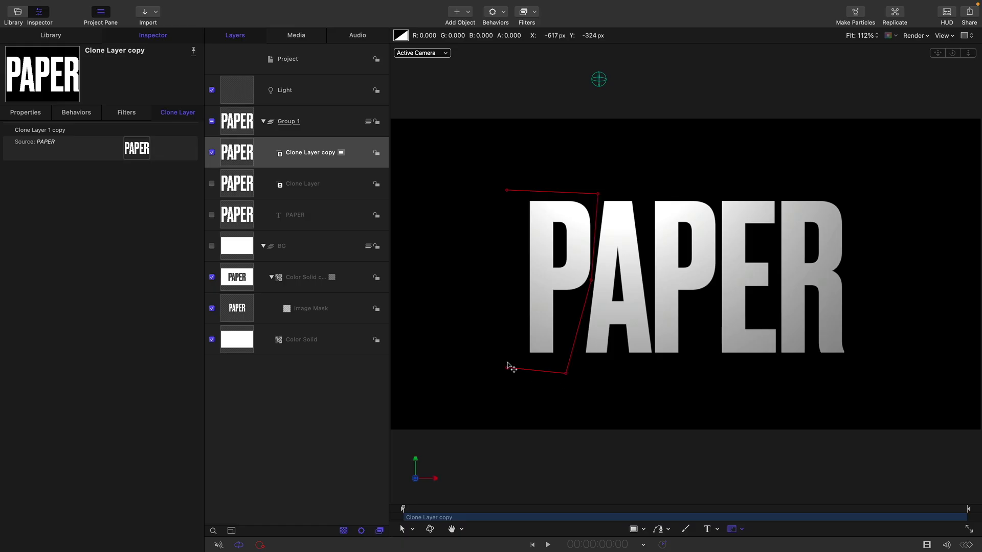
pyautogui.click(506, 191)
# - Disable the first mask and draw a bezier mask isolating the second P
pyautogui.click(228, 155)
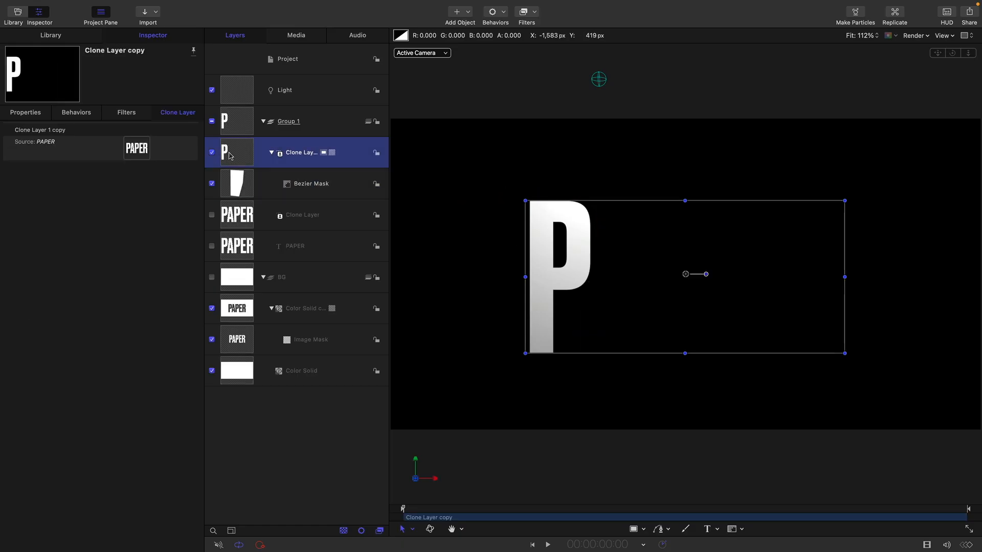
pyautogui.click(732, 529)
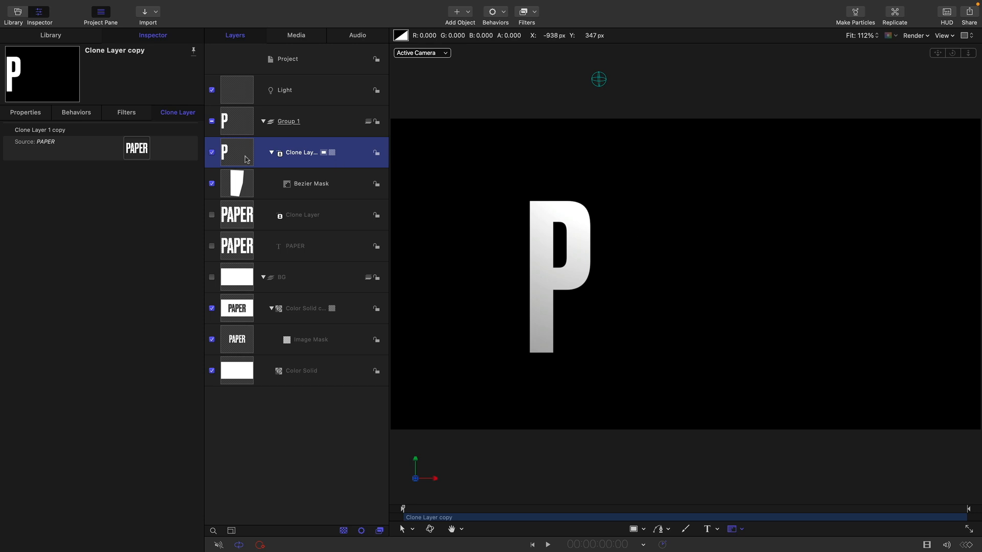
pyautogui.click(211, 184)
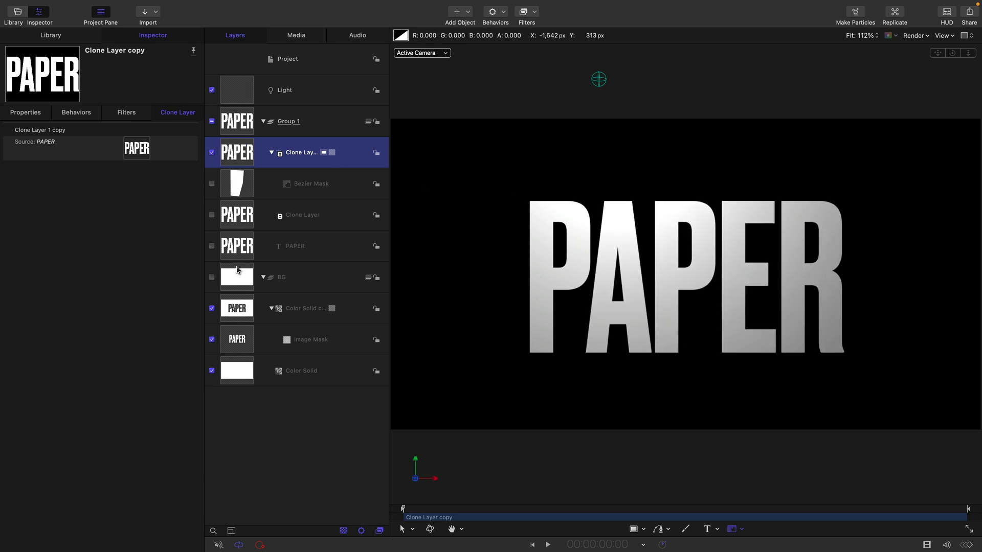
pyautogui.click(642, 194)
pyautogui.click(653, 359)
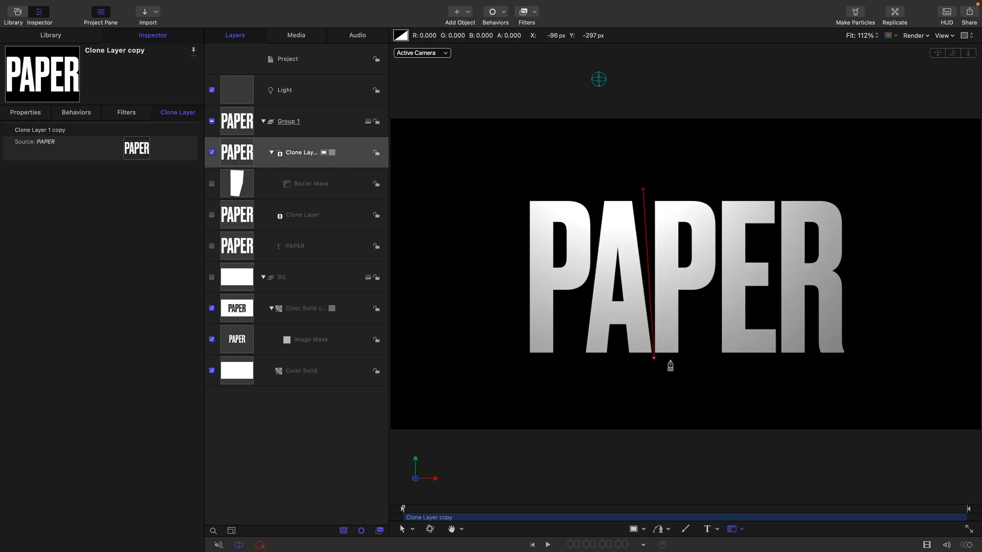
pyautogui.click(704, 359)
pyautogui.click(717, 285)
pyautogui.click(715, 203)
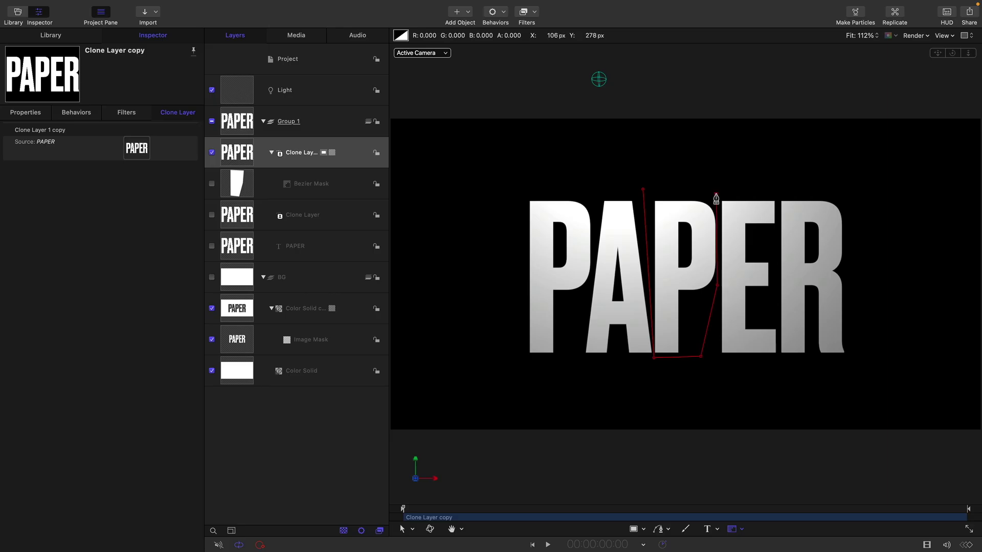
pyautogui.click(643, 194)
# - Disable the second mask and draw a bezier mask around the R
pyautogui.click(212, 185)
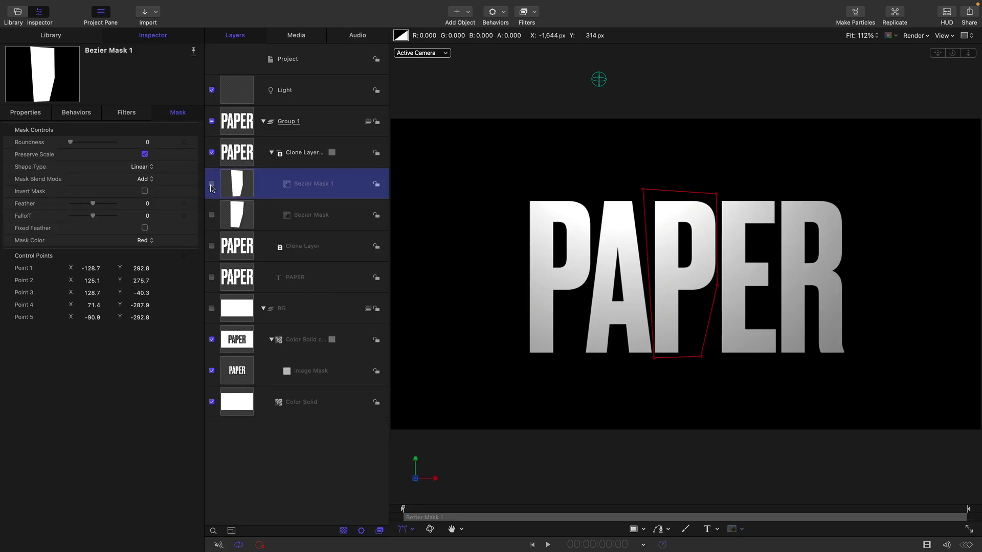
pyautogui.click(236, 153)
pyautogui.click(733, 531)
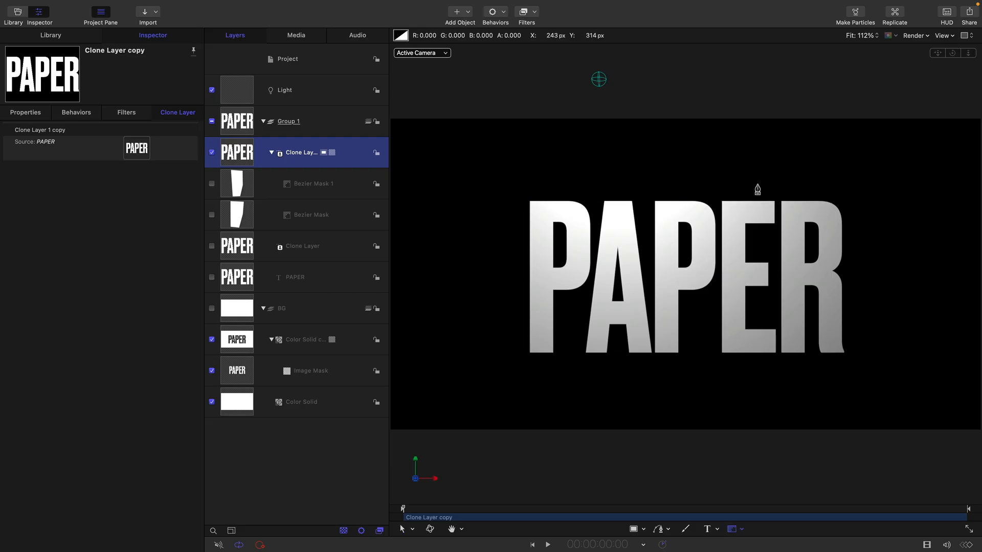
pyautogui.click(779, 189)
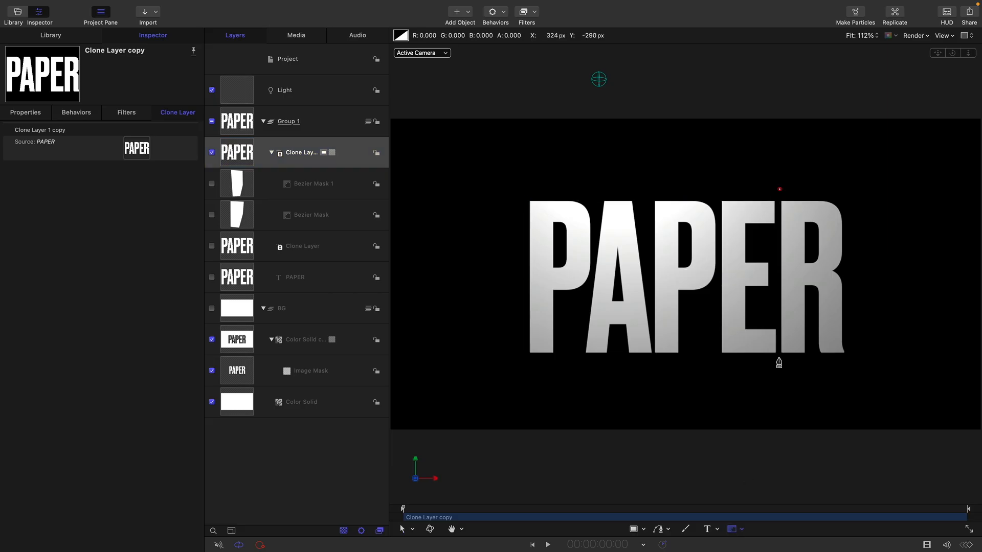
pyautogui.click(779, 358)
pyautogui.click(856, 362)
pyautogui.click(857, 192)
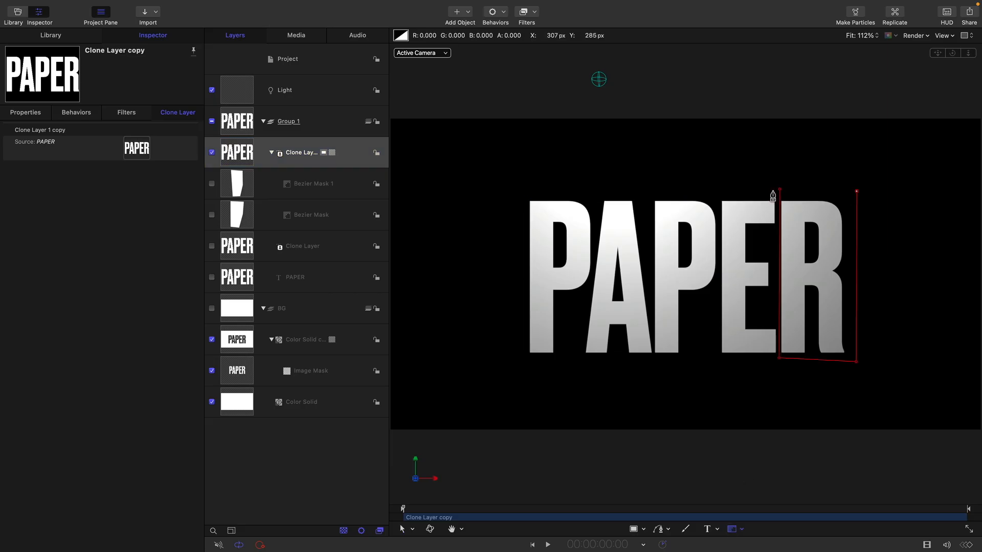
pyautogui.click(779, 190)
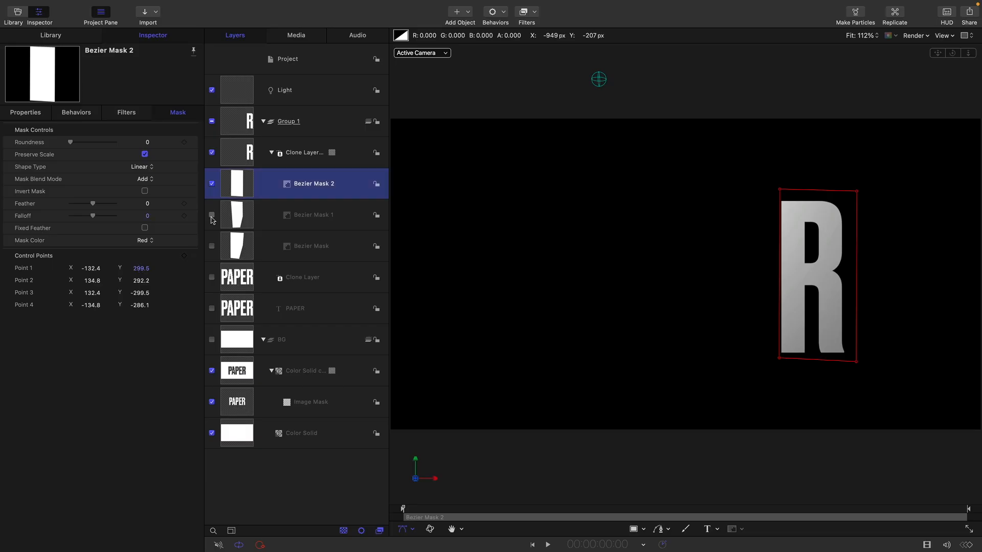
# - Re-enable both P masks so only P, P and R show, and collapse the layer
pyautogui.click(212, 215)
pyautogui.click(211, 246)
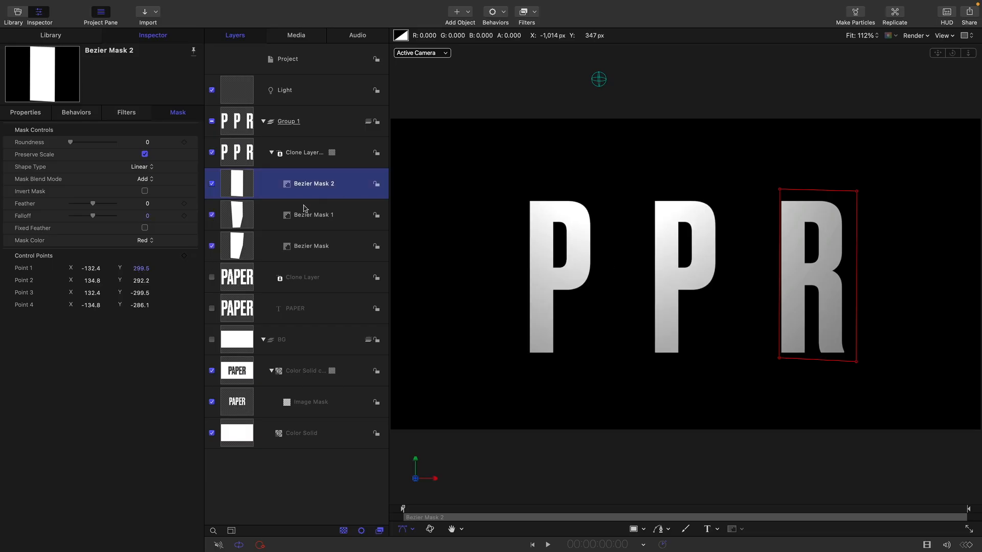
pyautogui.click(272, 153)
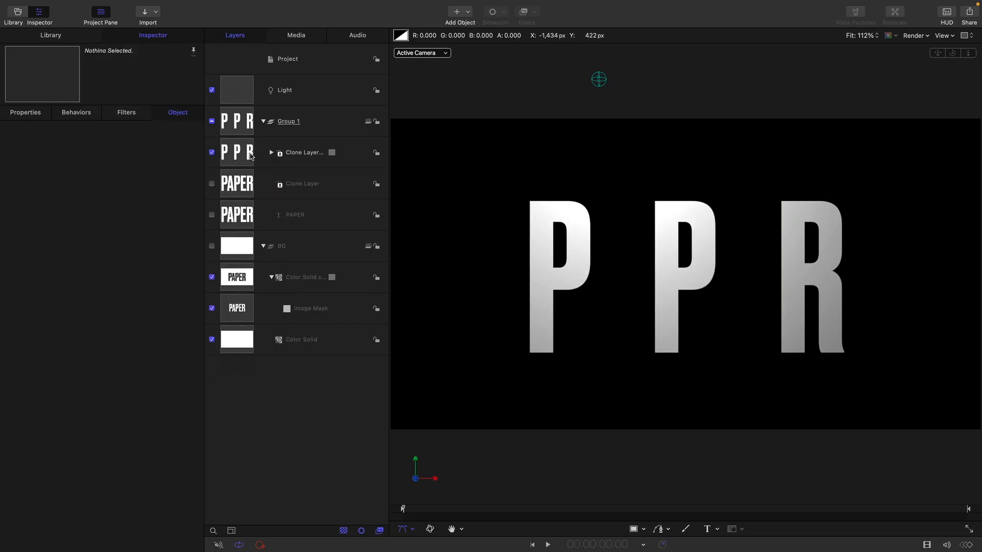
# - Swap to the original clone layer and draw a bezier mask isolating the A
pyautogui.click(213, 152)
pyautogui.click(212, 185)
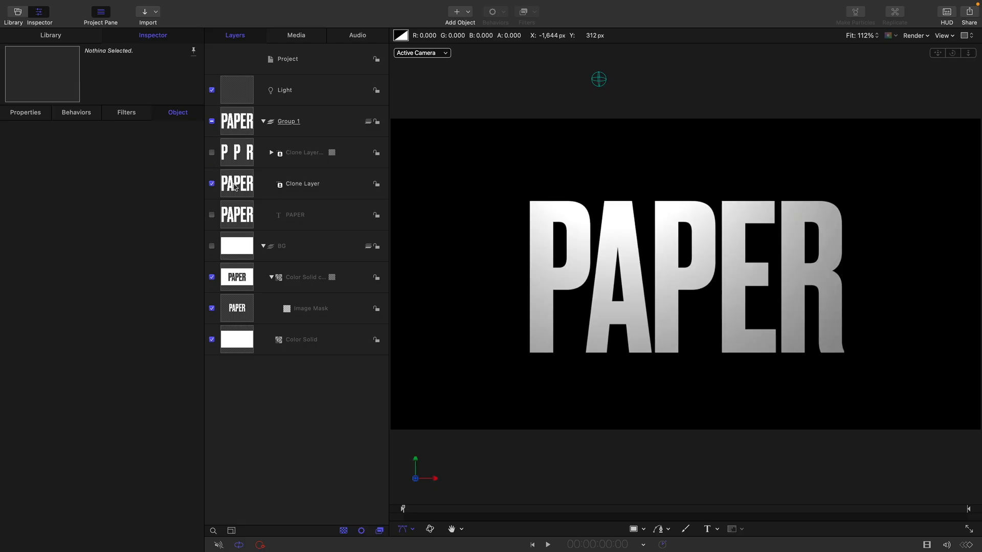
pyautogui.click(302, 184)
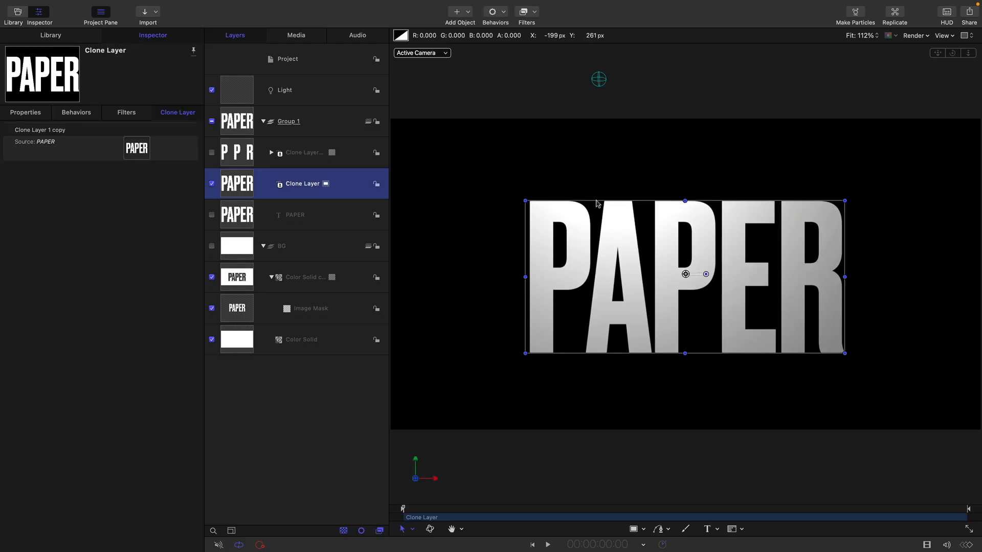
pyautogui.click(733, 529)
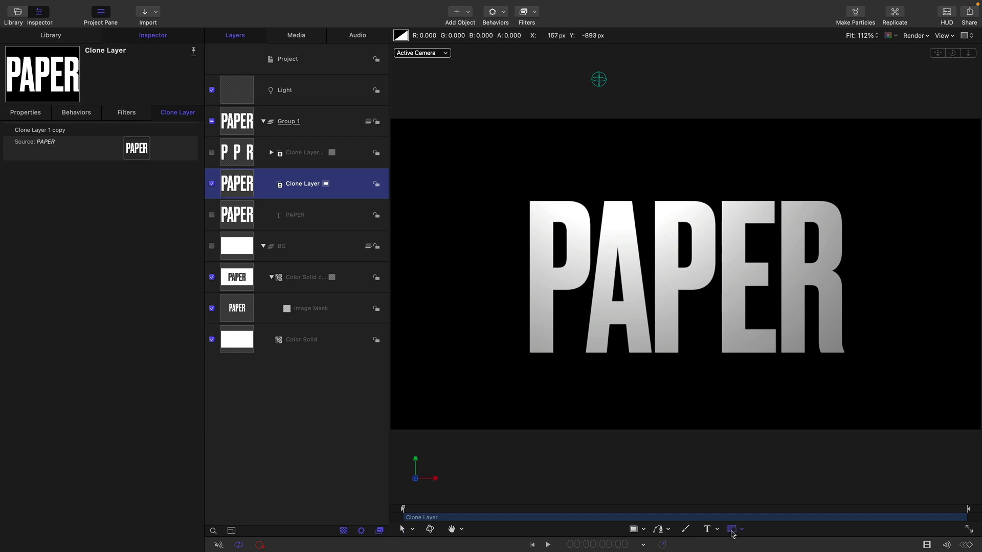
pyautogui.click(598, 201)
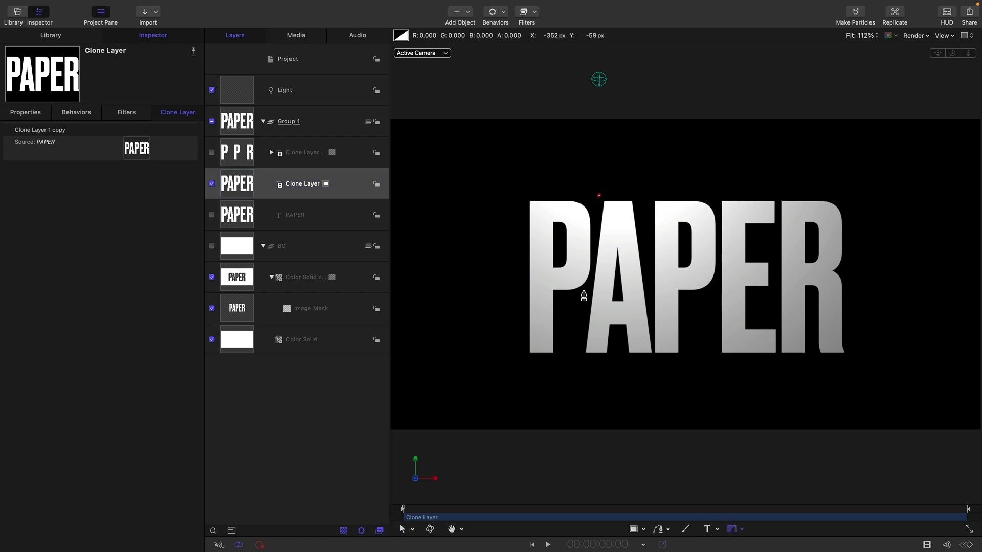
pyautogui.click(578, 361)
pyautogui.click(654, 361)
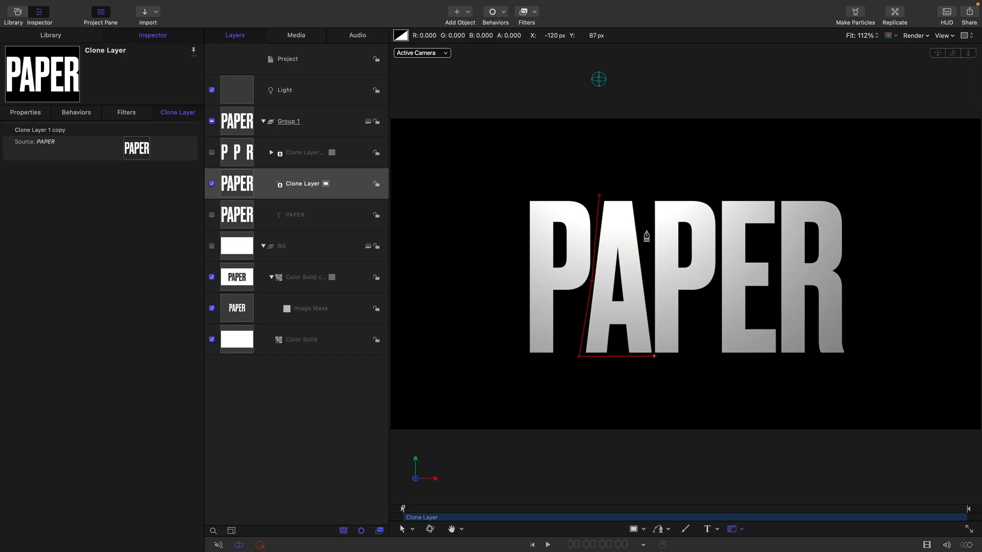
pyautogui.click(644, 191)
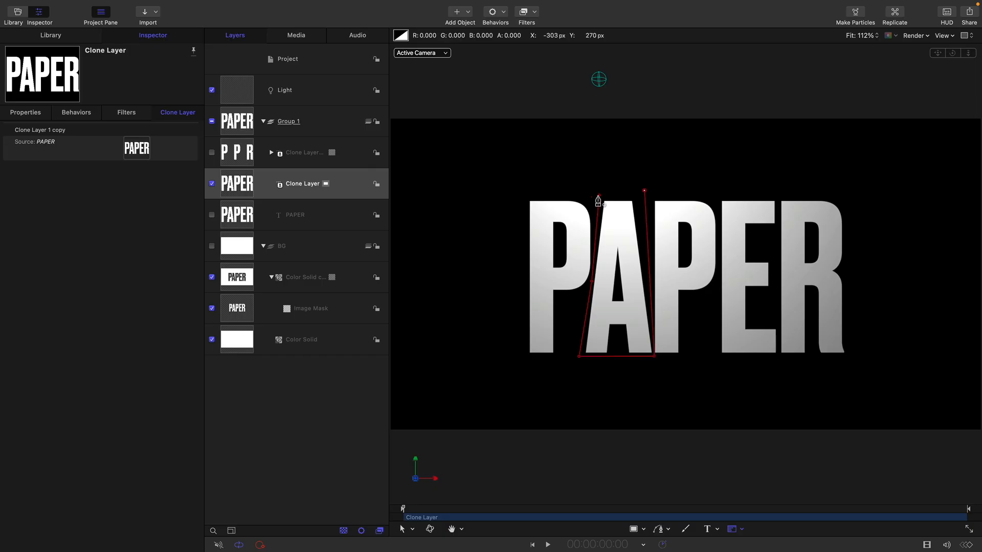
pyautogui.click(596, 201)
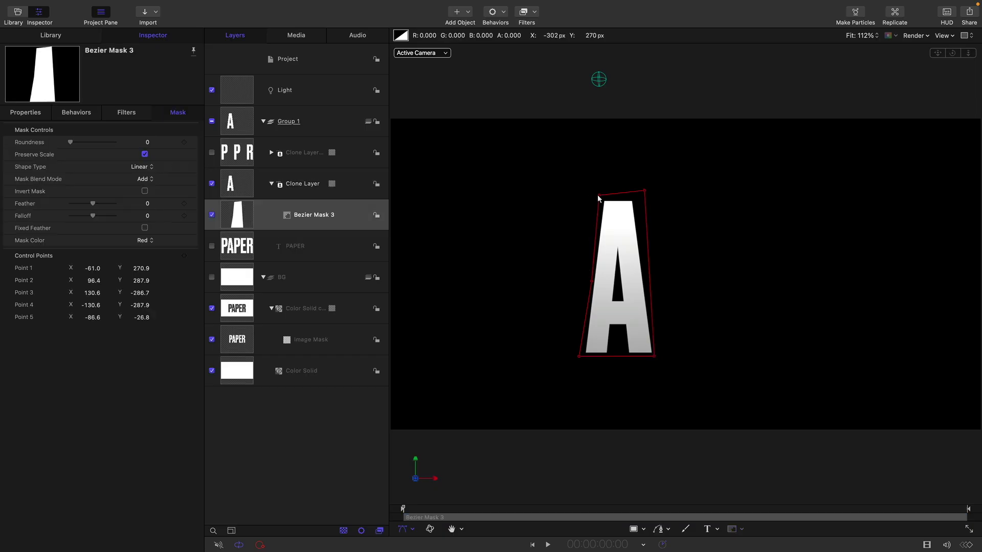
# - Disable the A mask and draw a four-point bezier mask around the E
pyautogui.click(211, 215)
pyautogui.click(230, 184)
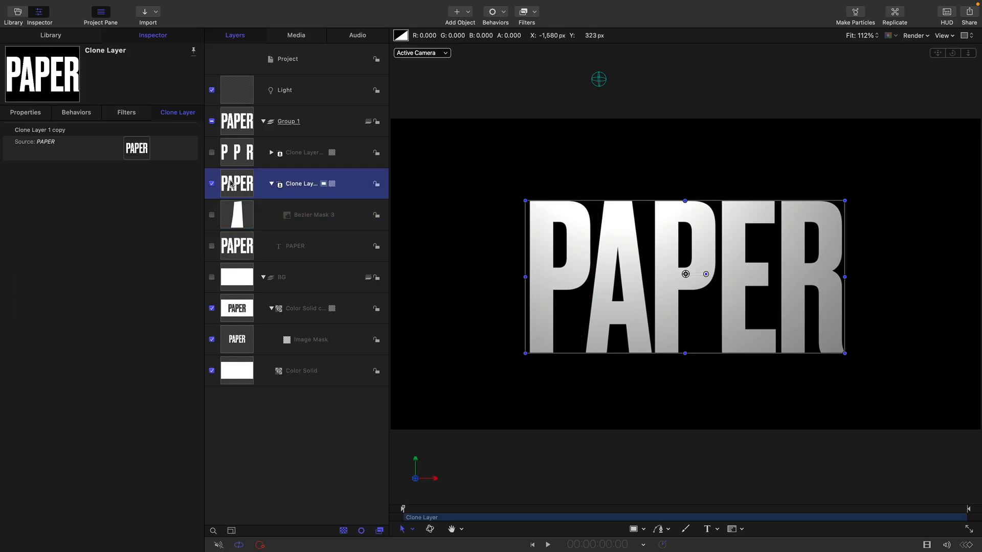
pyautogui.click(731, 529)
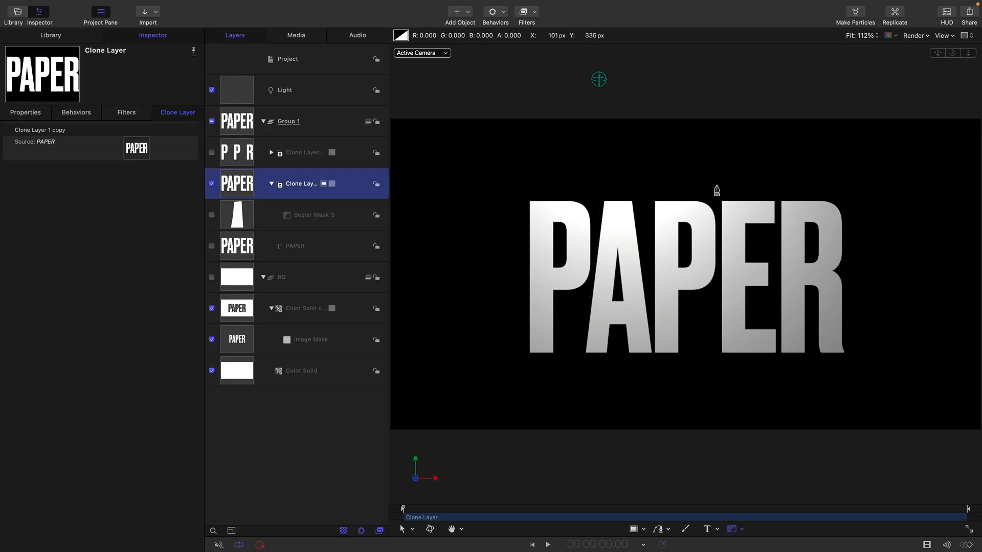
pyautogui.click(719, 357)
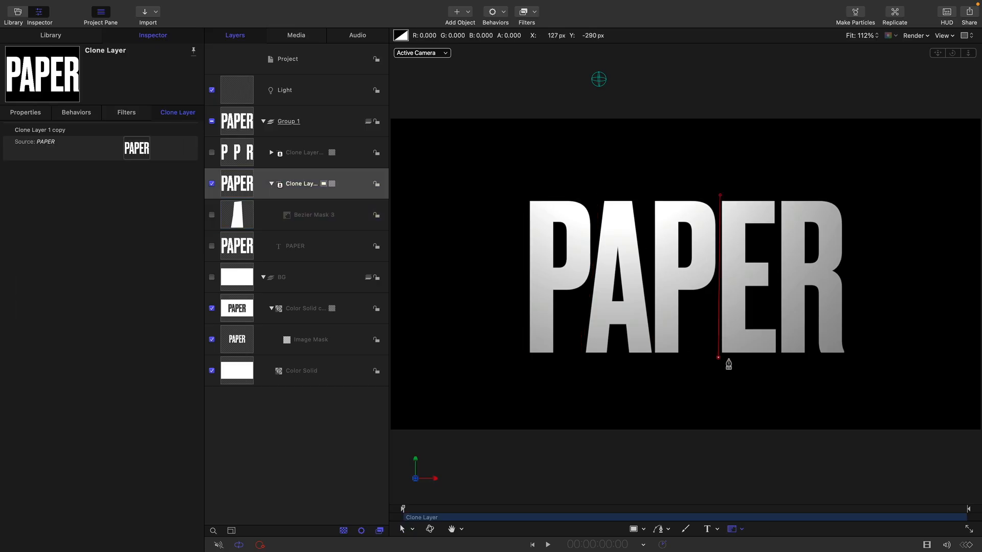
pyautogui.click(778, 357)
pyautogui.click(779, 190)
pyautogui.click(720, 197)
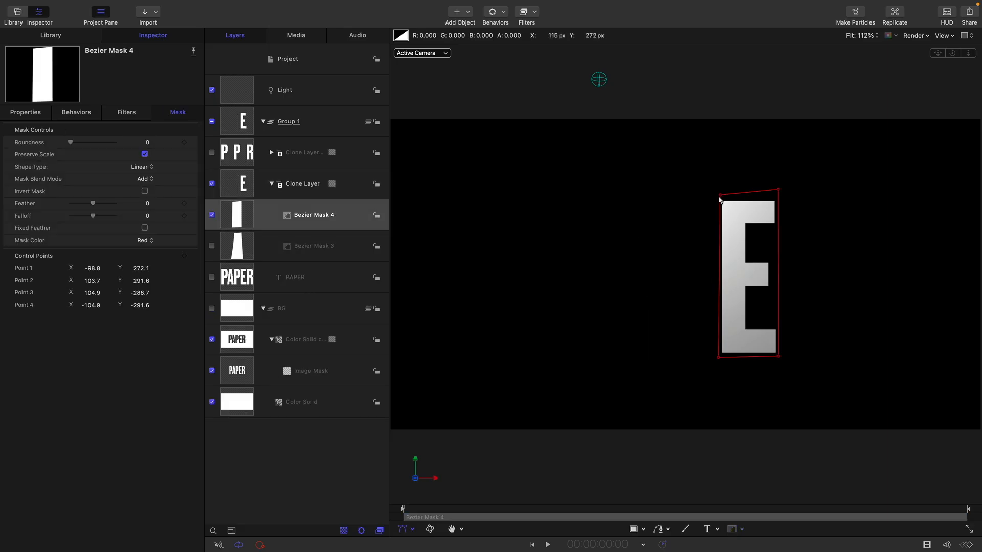
# - Re-enable the A mask and show the P-P-R clone copy to rebuild the full word
pyautogui.click(212, 246)
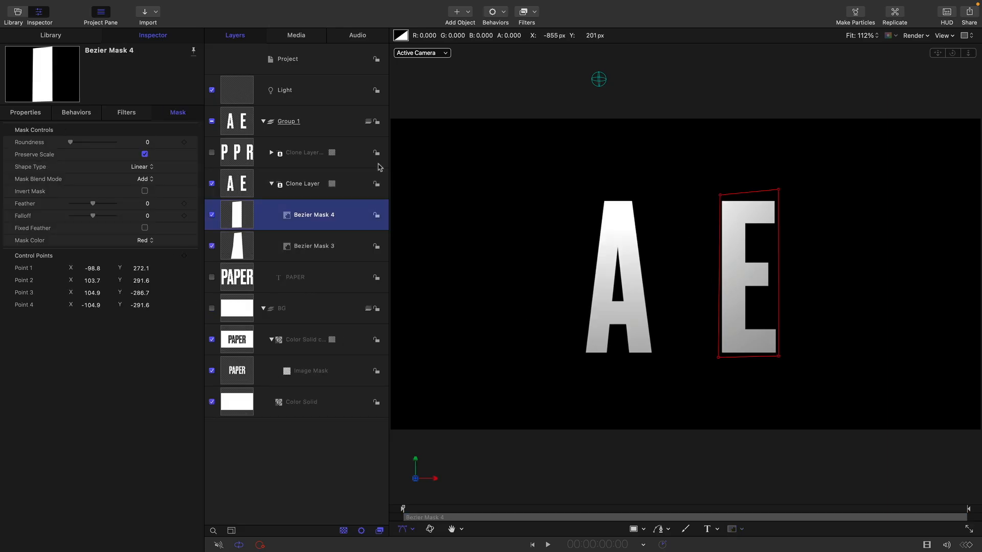
pyautogui.click(212, 152)
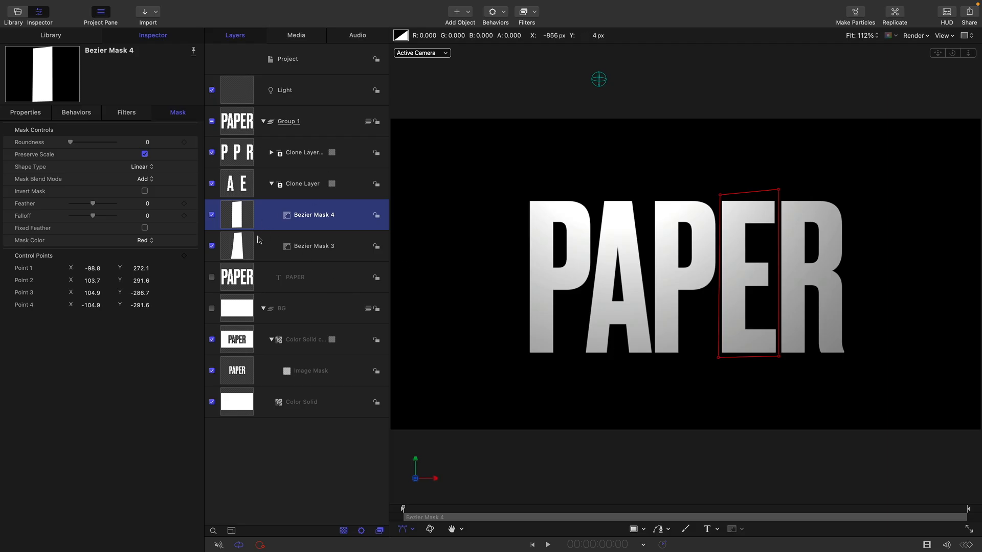
# - Add a Link behavior to the P P R clone copy's X rotation
pyautogui.click(272, 183)
pyautogui.click(302, 152)
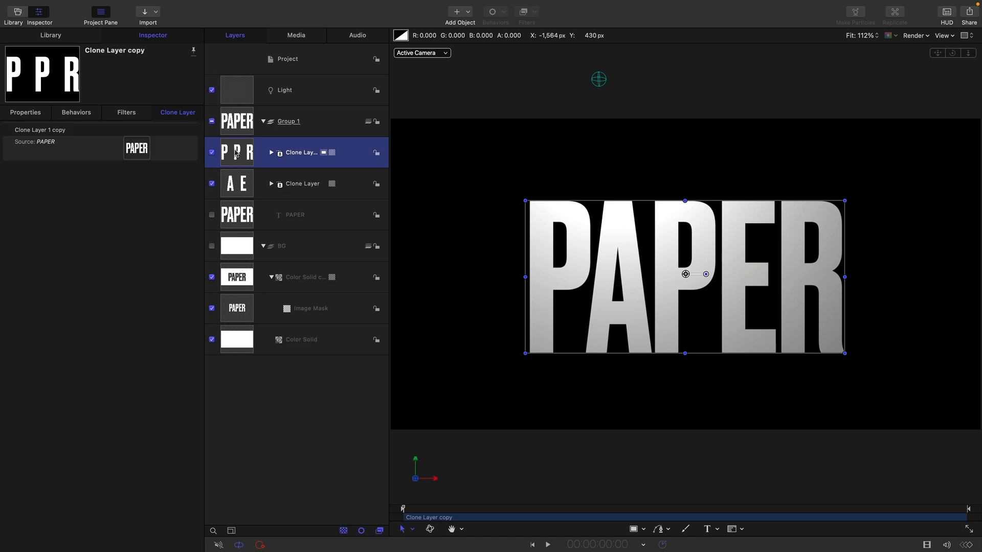
pyautogui.click(25, 111)
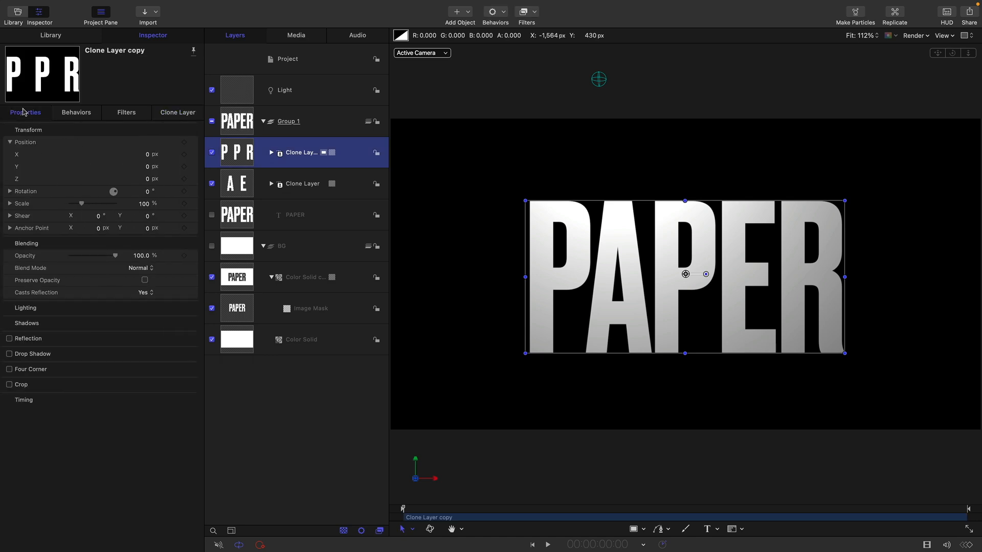
pyautogui.click(10, 191)
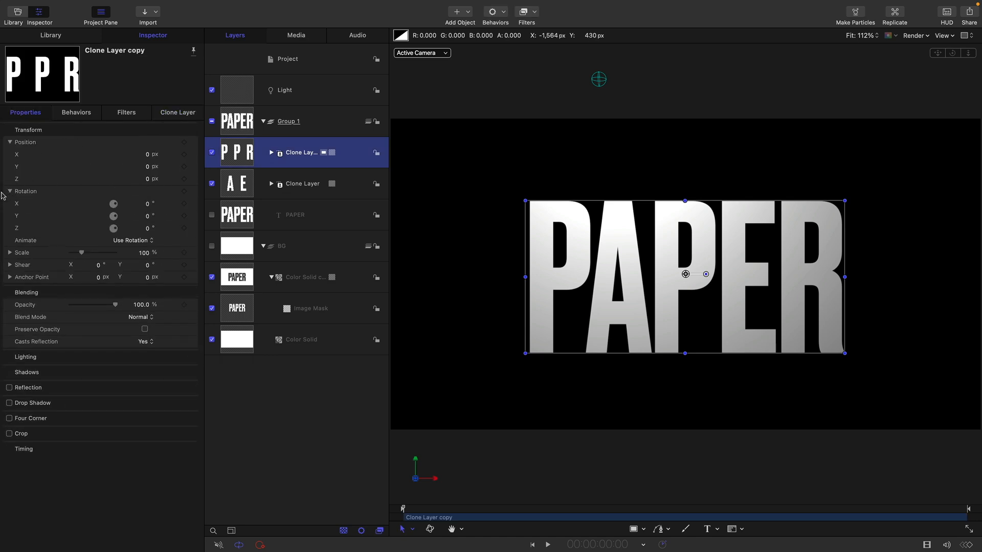
pyautogui.click(193, 205)
pyautogui.moveTo(238, 310)
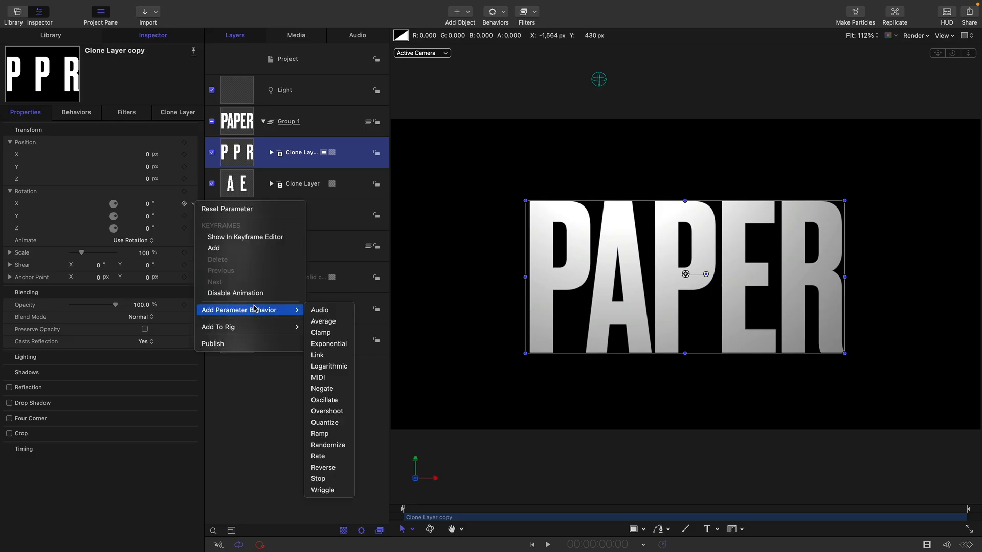
pyautogui.click(317, 354)
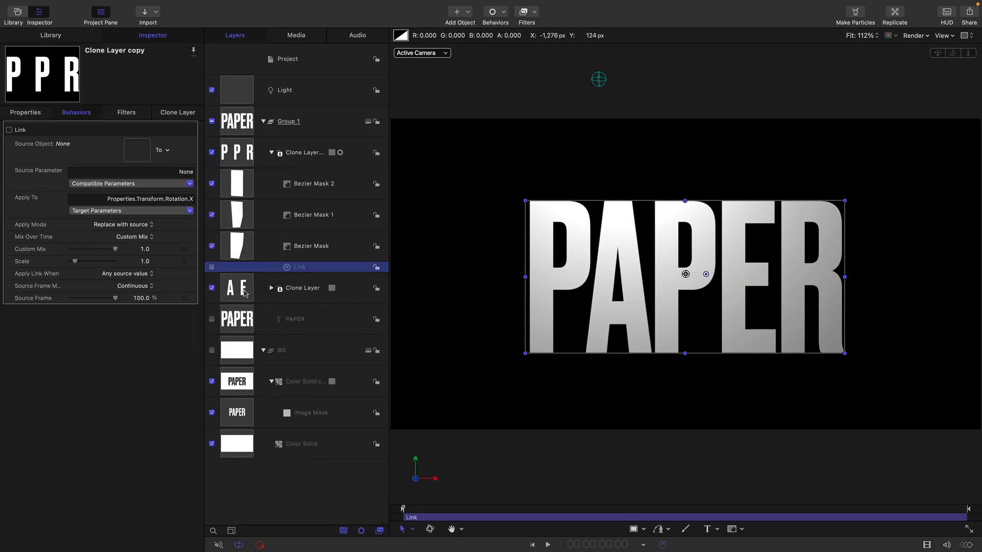
# - Make the A E clone layer the link's source object with a scale of -1
pyautogui.moveTo(244, 292); pyautogui.dragTo(138, 149)
pyautogui.moveTo(161, 147); pyautogui.dragTo(136, 149)
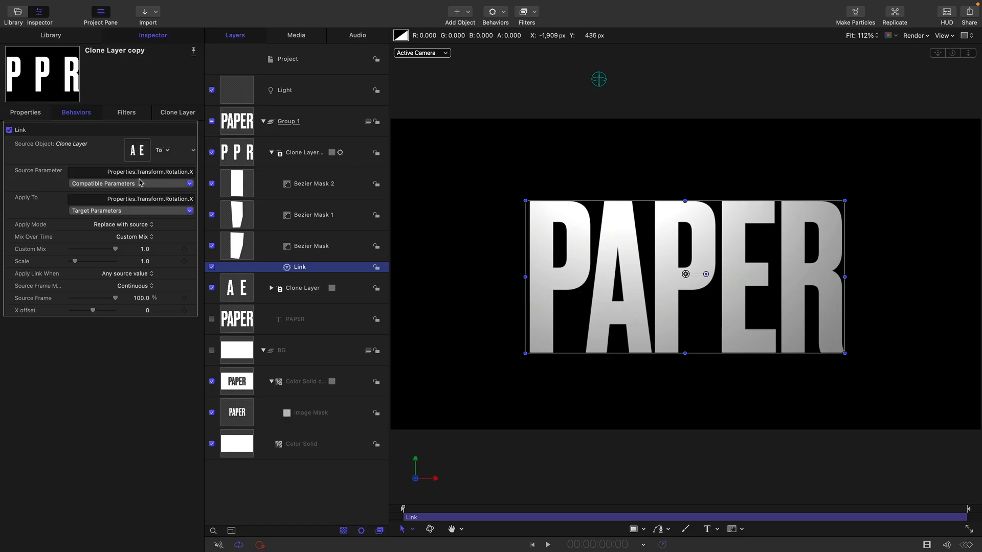
pyautogui.doubleClick(146, 262)
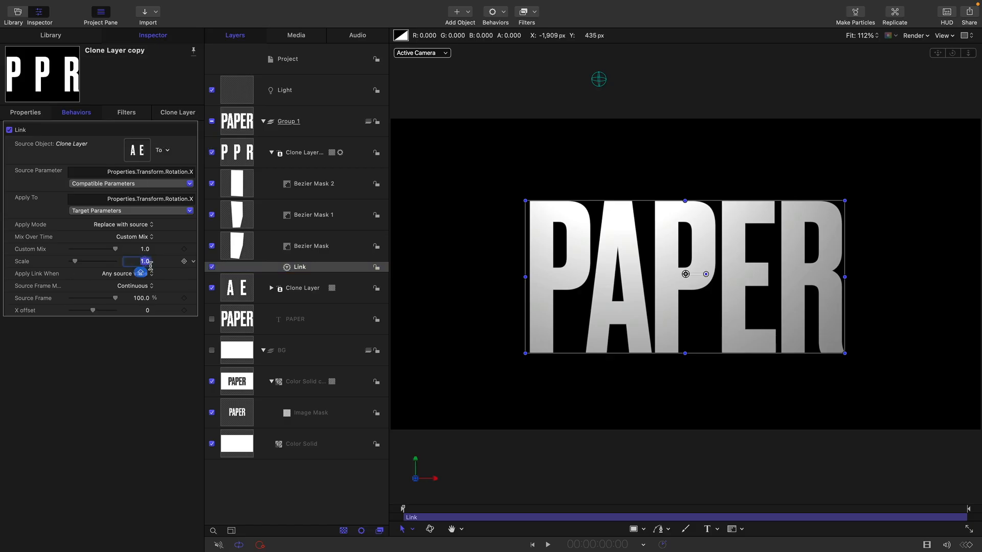
pyautogui.write('-1')
# - Turn on the BG layer and tilt the A E clone's X rotation to 12°
pyautogui.click(212, 351)
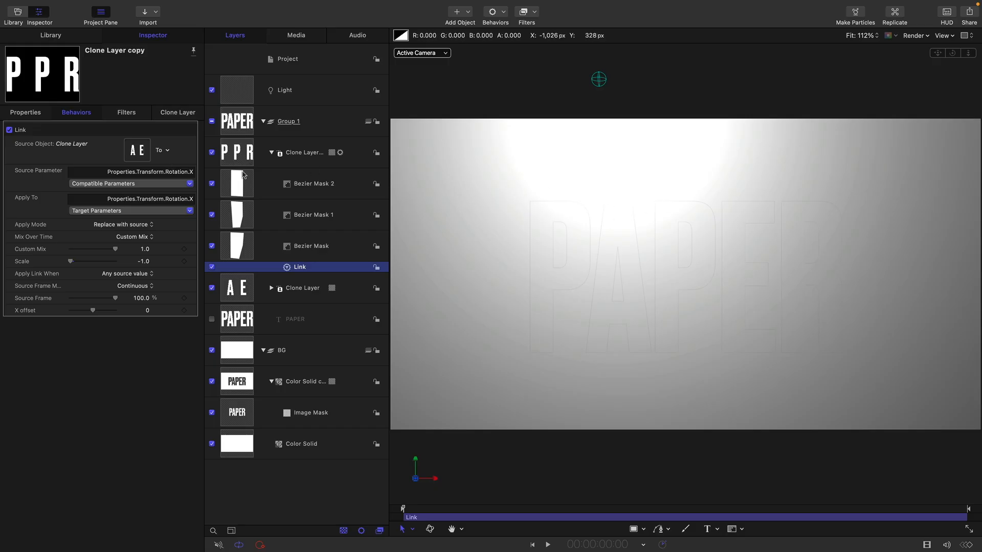
pyautogui.click(240, 289)
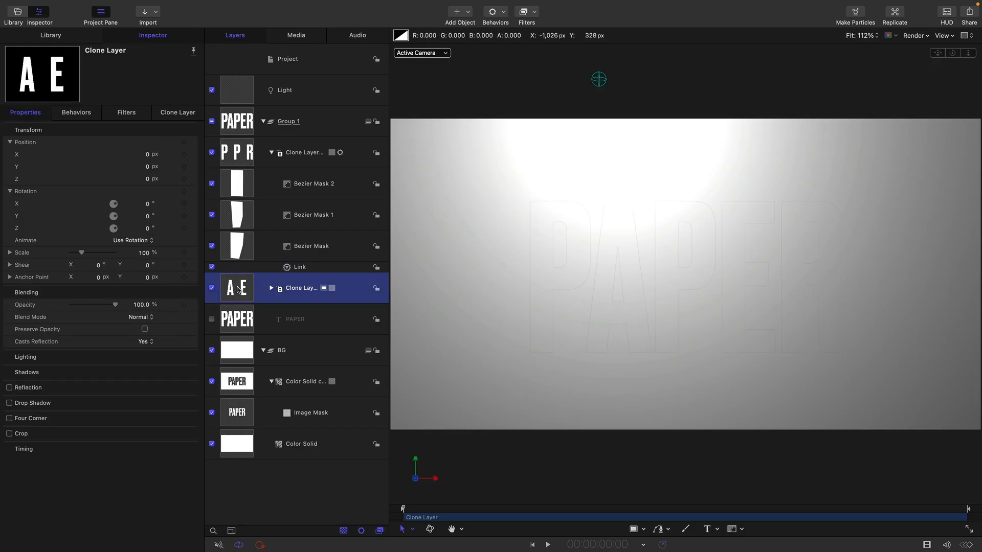
pyautogui.moveTo(147, 205)
pyautogui.moveTo(149, 206); pyautogui.dragTo(153, 205)
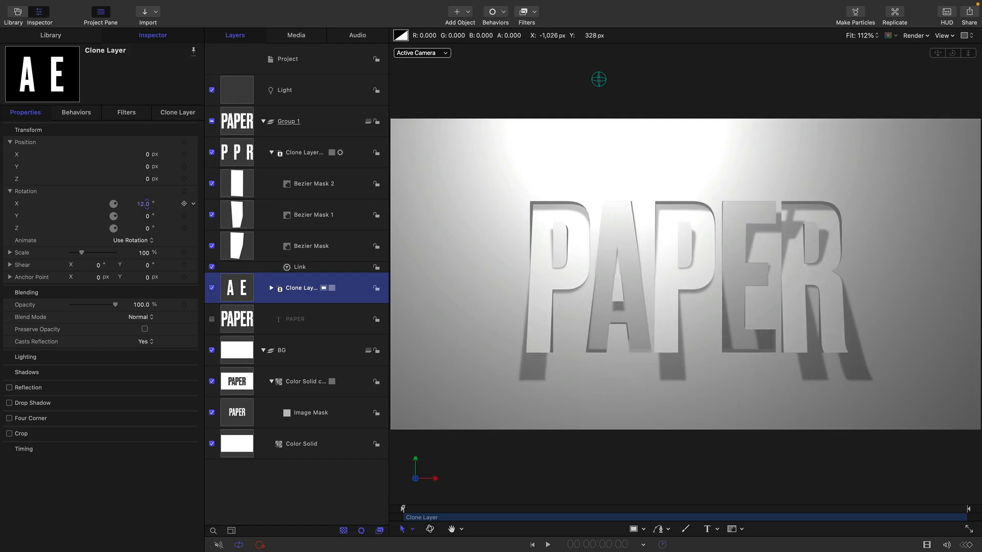
pyautogui.click(141, 494)
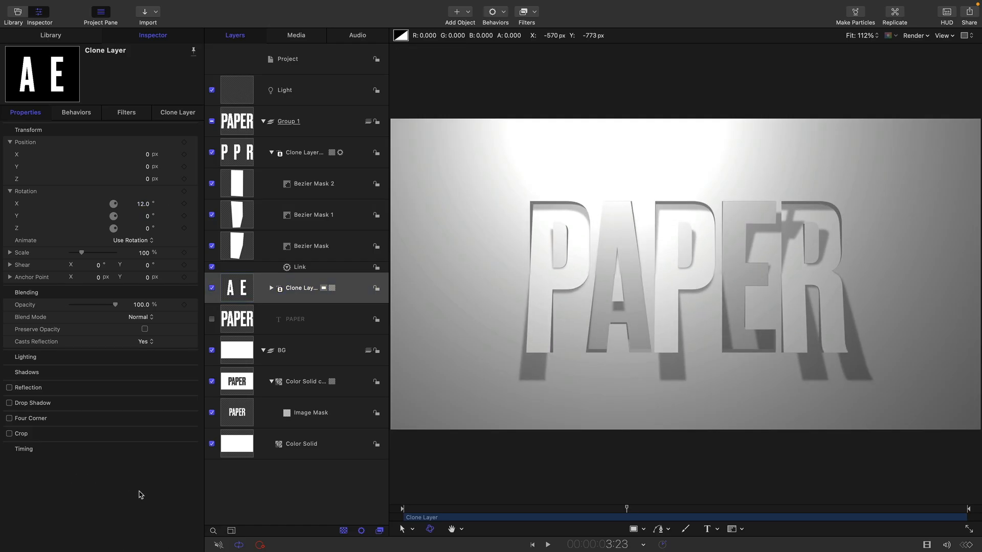
# - Keyframe the A E clone's X rotation at 0° at the one-second mark
pyautogui.doubleClick(597, 544)
pyautogui.write('100')
pyautogui.press('Return')
pyautogui.click(233, 285)
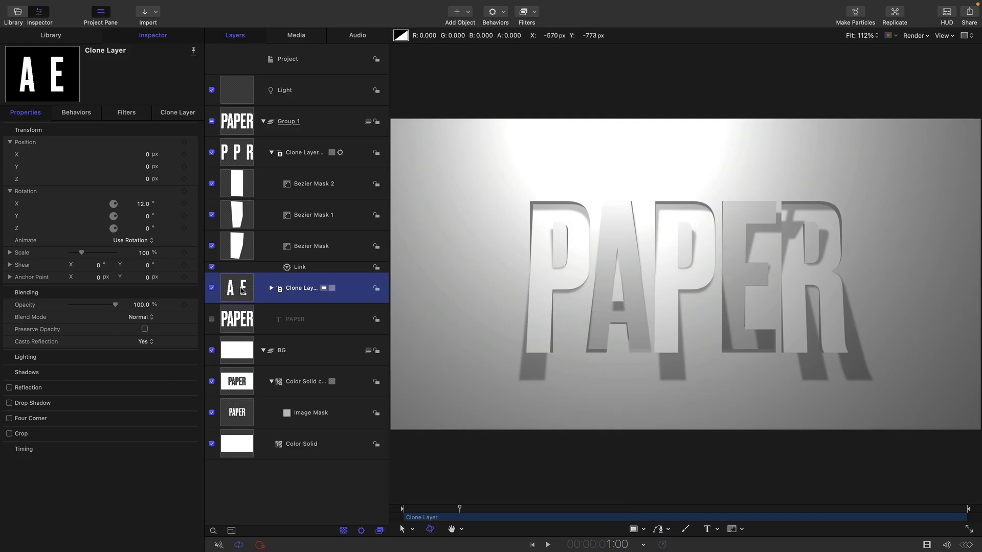
pyautogui.doubleClick(144, 203)
pyautogui.write('0')
pyautogui.press('Return')
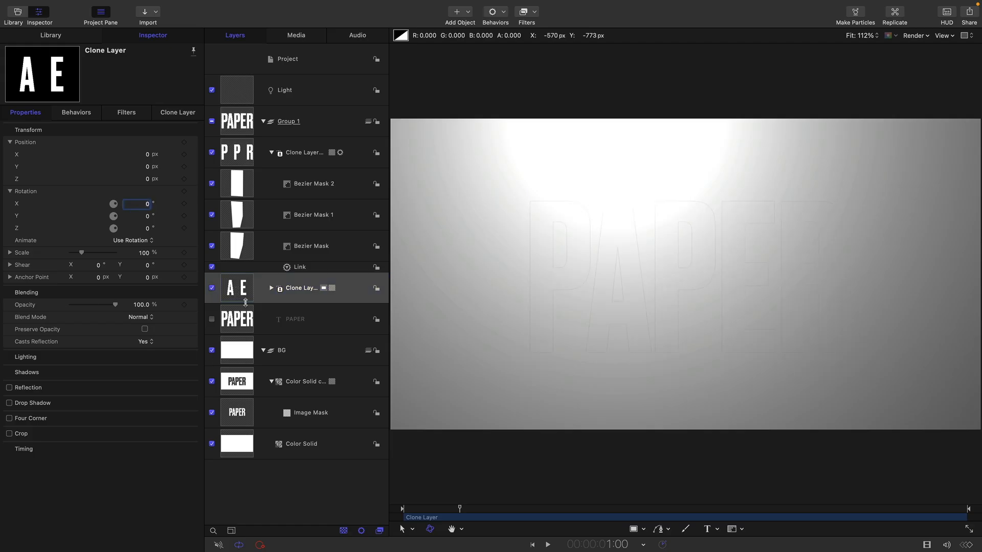
pyautogui.moveTo(92, 203)
pyautogui.click(185, 205)
pyautogui.write('5')
# - Keyframe X rotation to 20° at five seconds and back to 0° at nine seconds, then rewind
pyautogui.press('Return')
pyautogui.doubleClick(148, 206)
pyautogui.write('20')
pyautogui.press('Return')
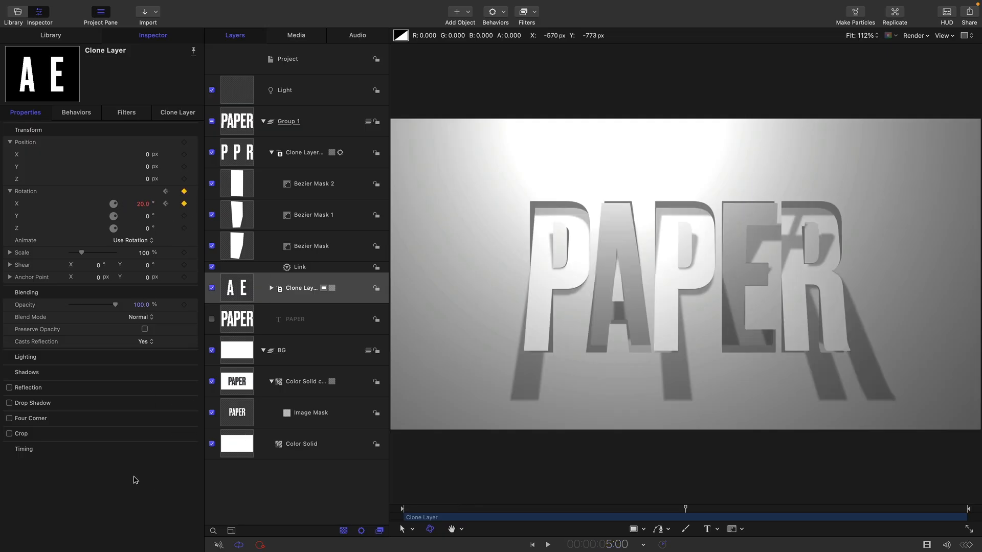
pyautogui.doubleClick(598, 545)
pyautogui.write('900')
pyautogui.press('Return')
pyautogui.doubleClick(146, 206)
pyautogui.write('0')
pyautogui.press('Return')
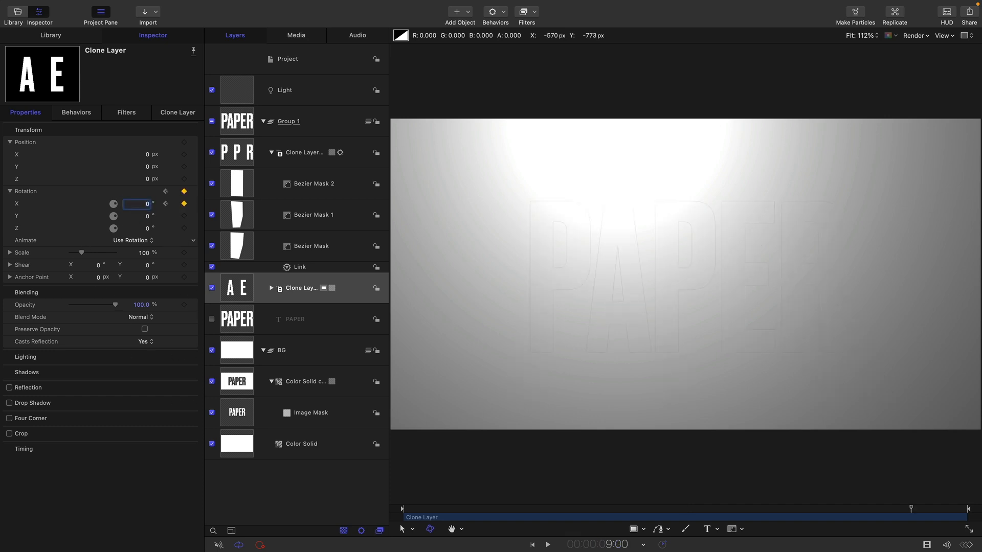
pyautogui.click(533, 545)
pyautogui.click(548, 546)
pyautogui.click(549, 545)
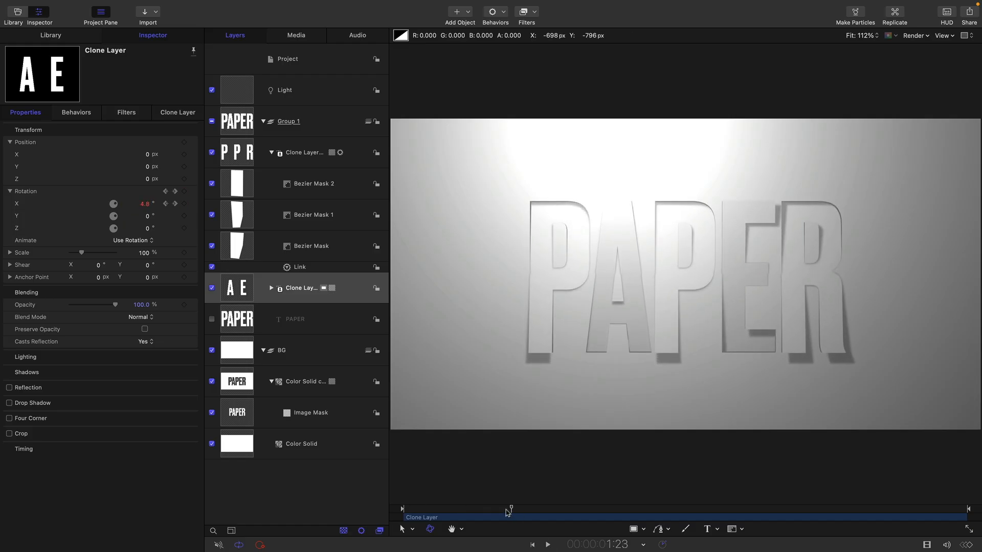
pyautogui.moveTo(511, 509); pyautogui.dragTo(462, 510)
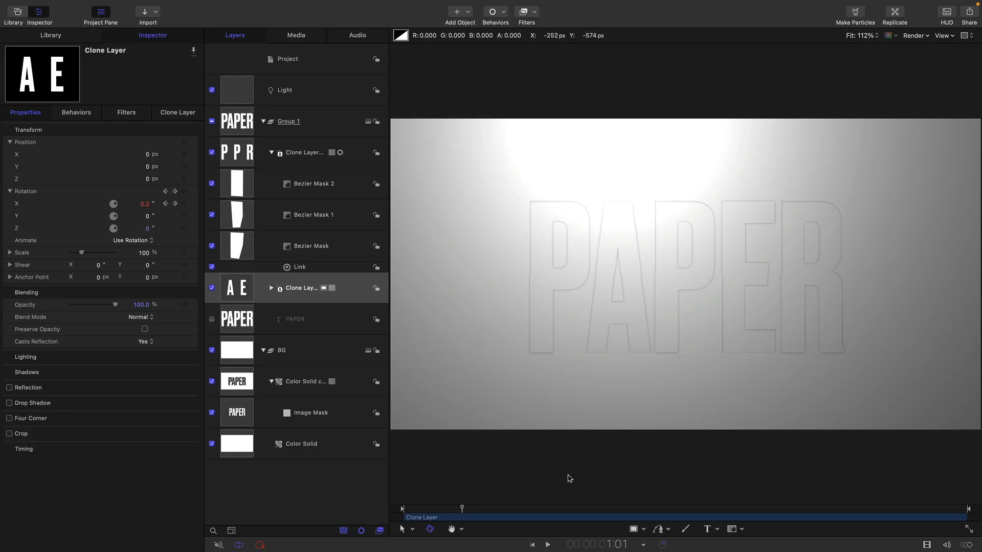
pyautogui.moveTo(462, 508); pyautogui.dragTo(495, 509)
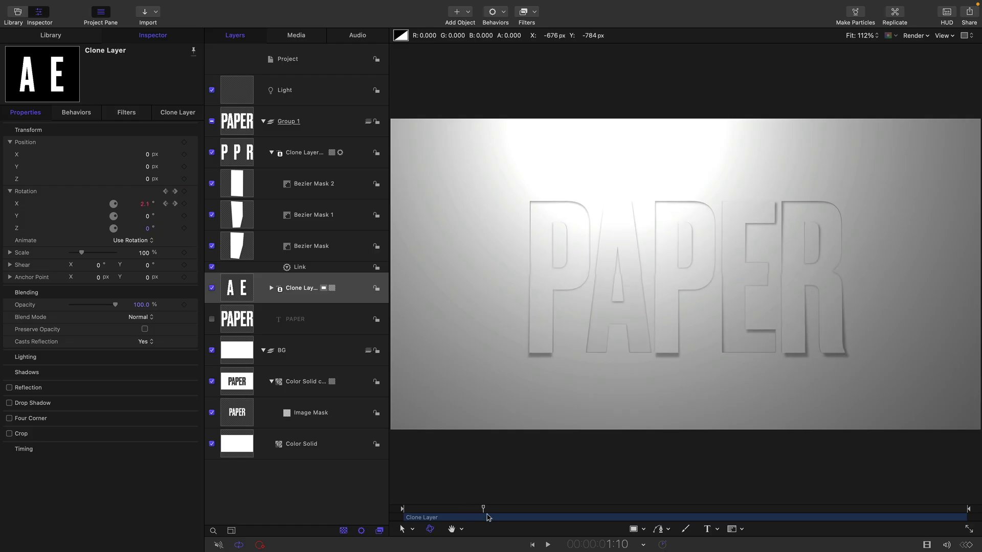
# - Set the Light layer's shadow Softness to 0 in the Light inspector
pyautogui.click(249, 90)
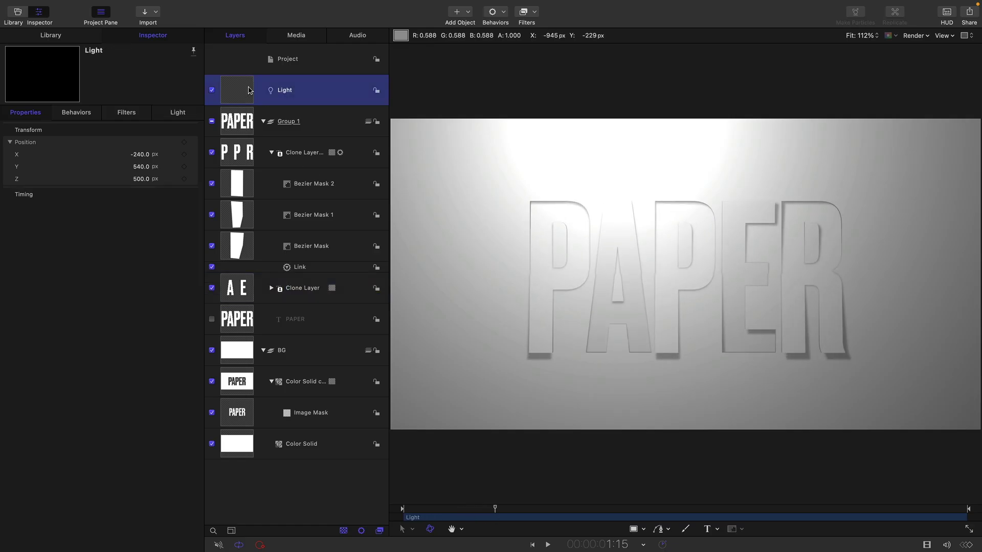
pyautogui.click(179, 112)
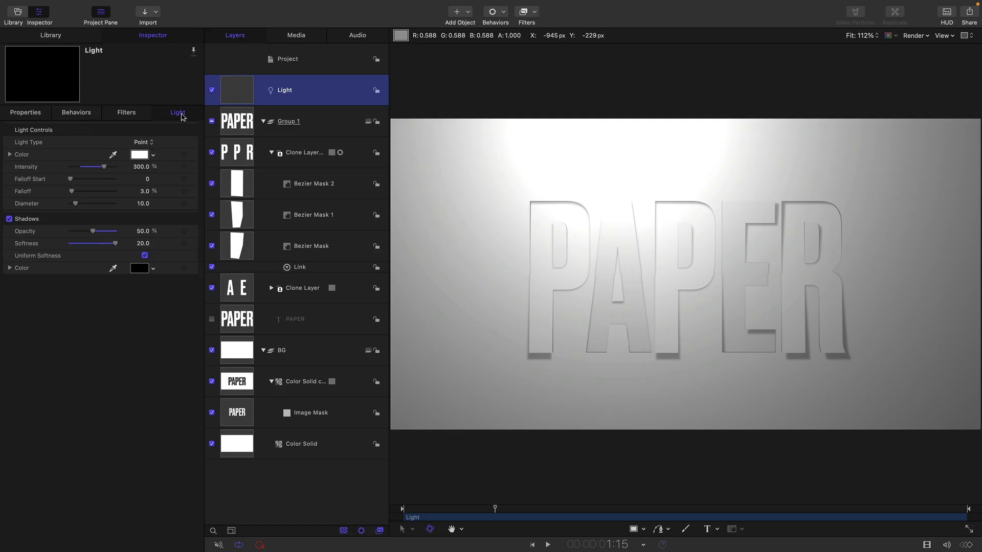
pyautogui.click(143, 243)
pyautogui.write('0')
pyautogui.press('Return')
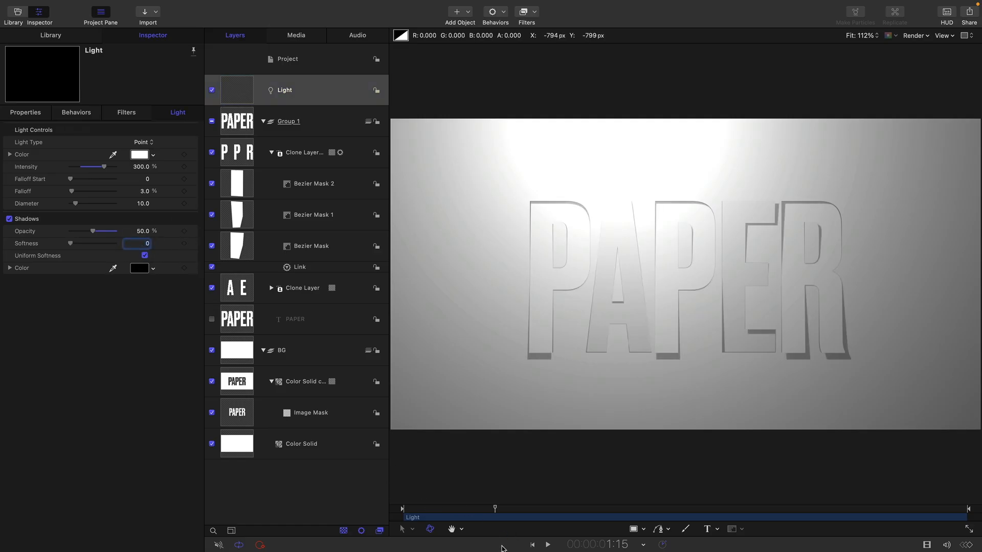
# - Play back to preview the shadows, then return the playhead to the one-second mark
pyautogui.click(548, 545)
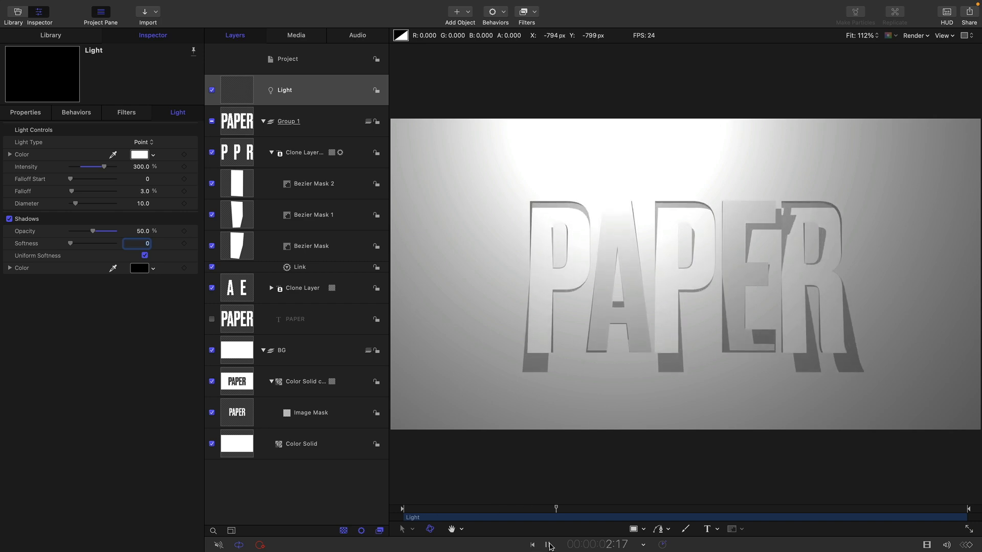
pyautogui.click(548, 544)
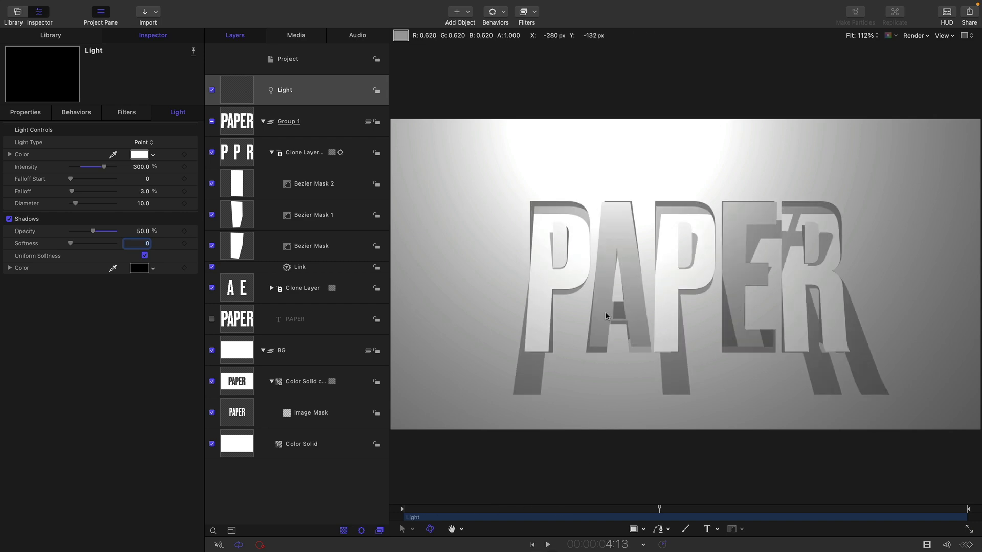
pyautogui.click(478, 510)
pyautogui.moveTo(478, 510); pyautogui.dragTo(457, 509)
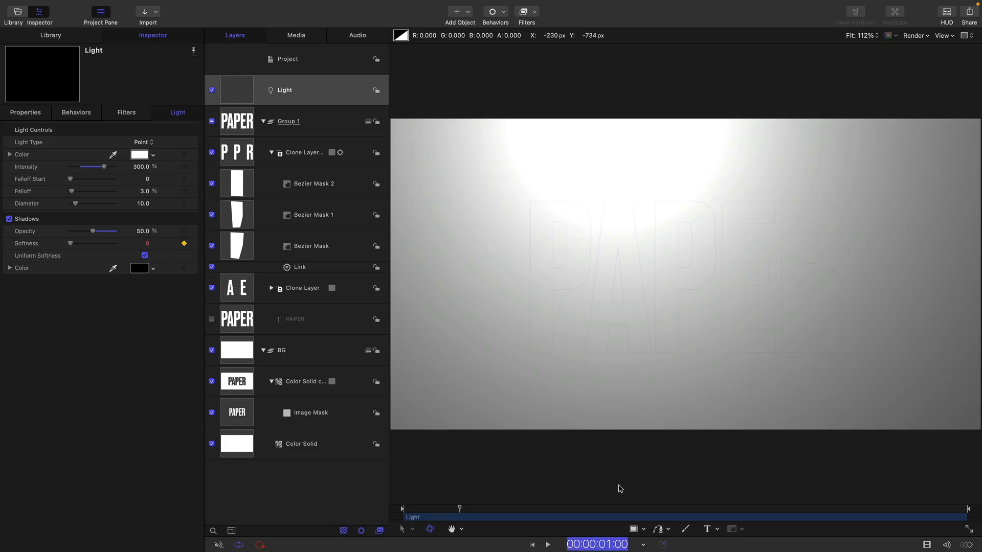
pyautogui.write('5')
# - Keyframe shadow softness to 20 at five seconds and back to 0 at nine seconds
pyautogui.press('Return')
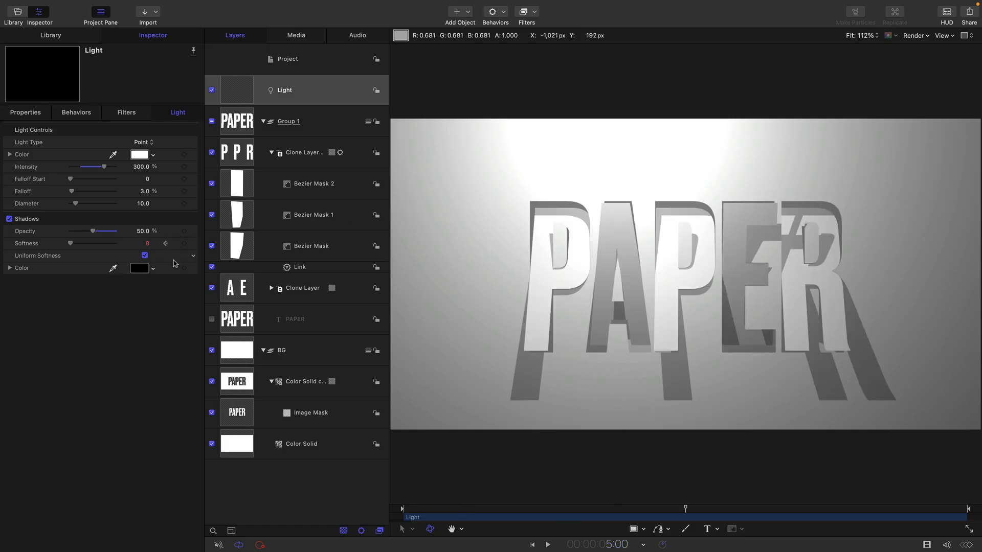
pyautogui.moveTo(71, 243); pyautogui.dragTo(115, 244)
pyautogui.write('9')
pyautogui.press('Return')
pyautogui.moveTo(115, 244); pyautogui.dragTo(70, 243)
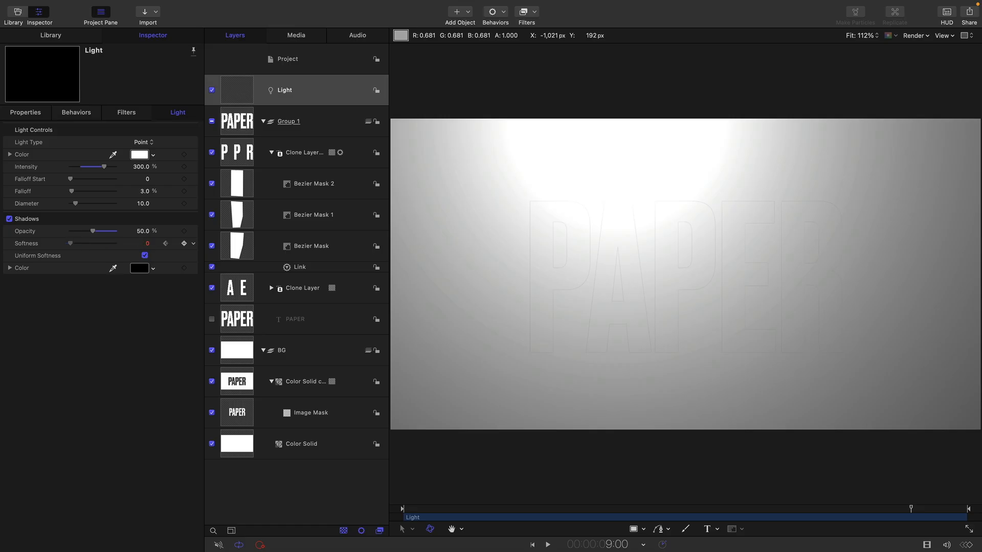
# - Play the animation twice to check the shadow softness ramping up and down
pyautogui.click(548, 545)
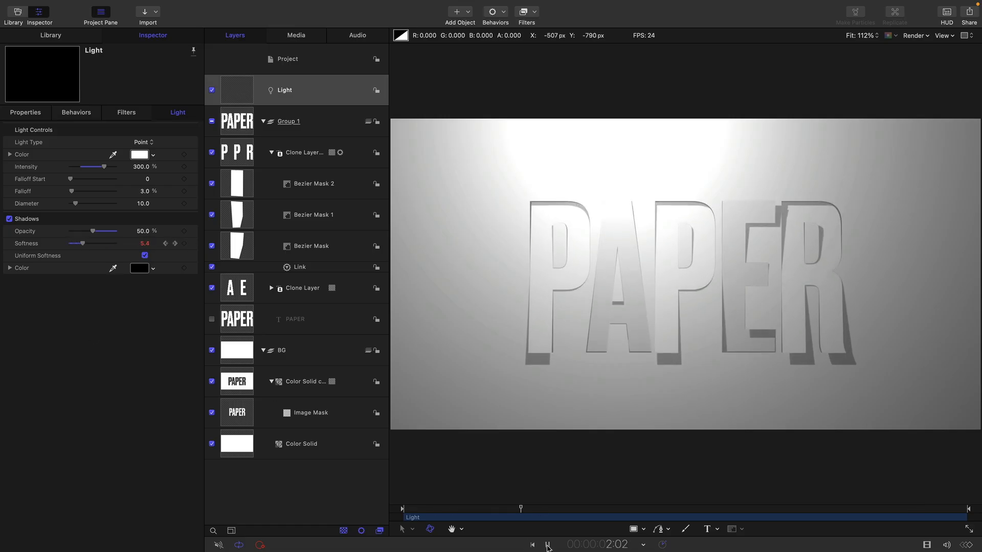
pyautogui.click(547, 545)
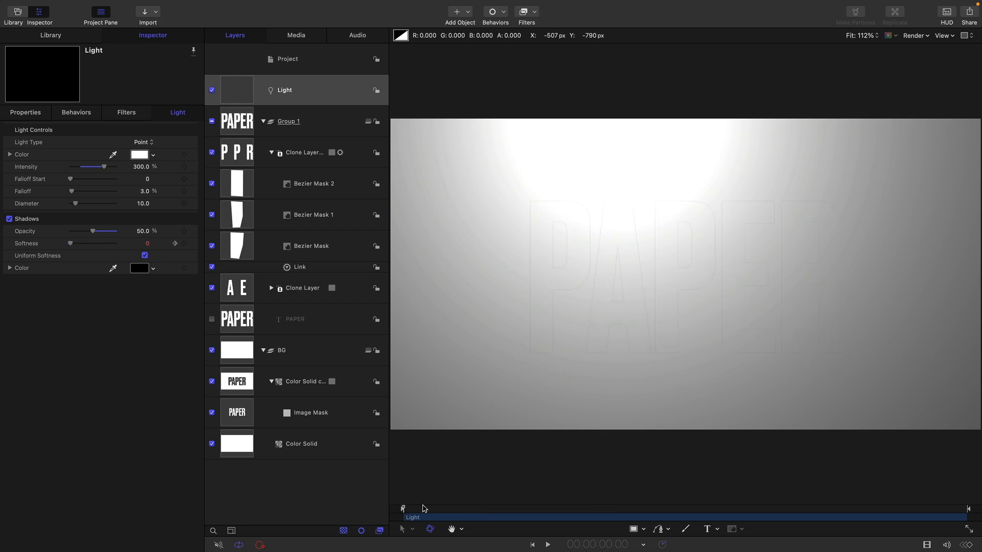
pyautogui.click(548, 544)
pyautogui.click(547, 545)
# - Add a camera and attach a Ramp behavior to its Y rotation
pyautogui.click(469, 14)
pyautogui.click(491, 46)
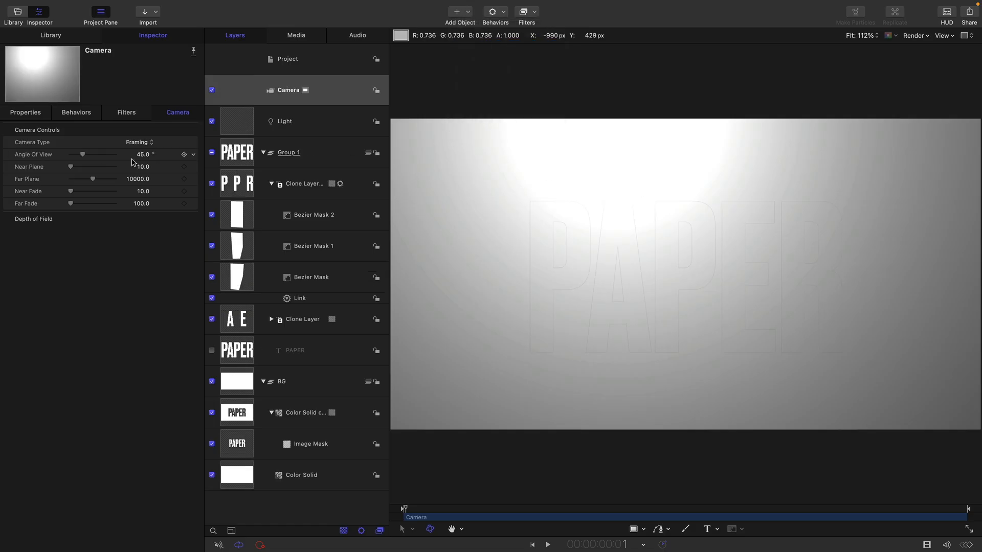
pyautogui.click(29, 112)
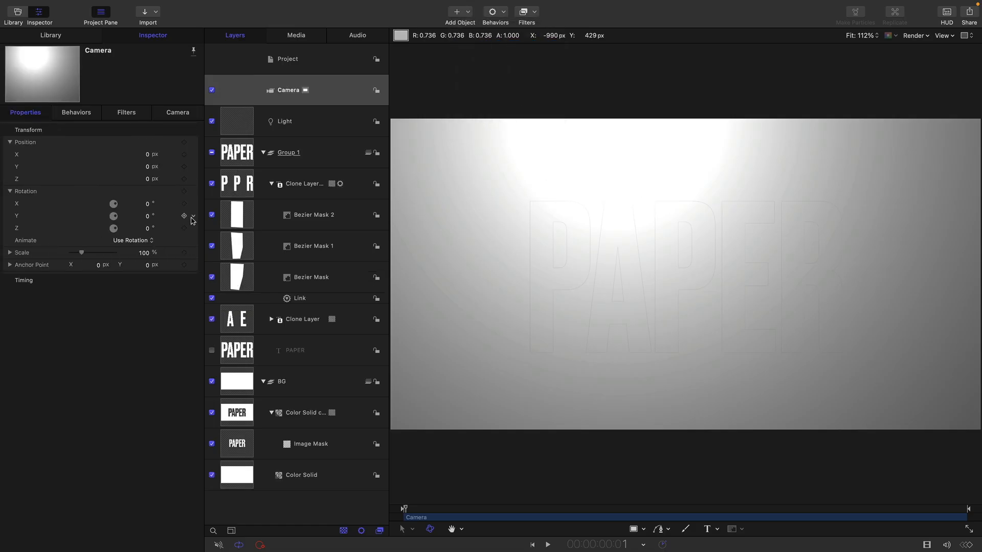
pyautogui.click(193, 218)
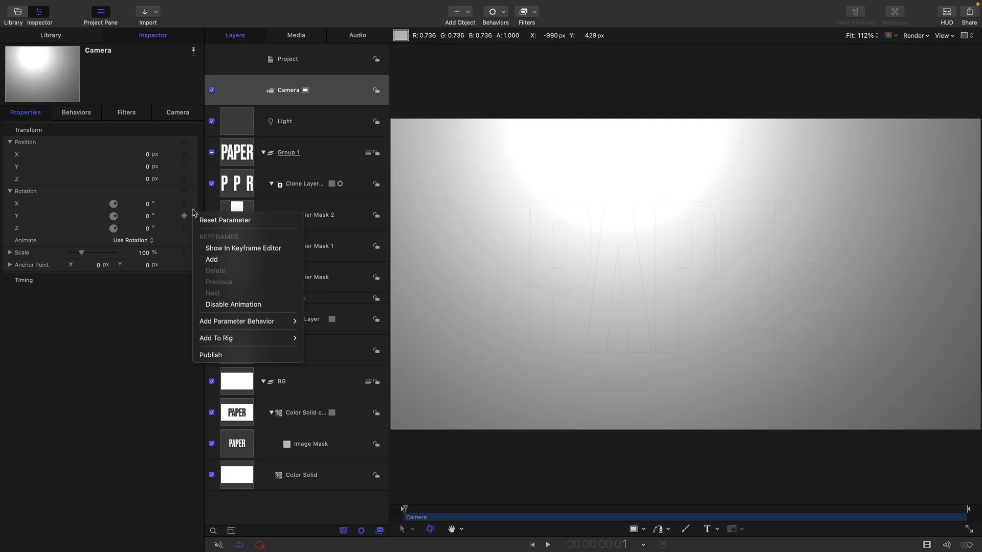
pyautogui.moveTo(236, 322)
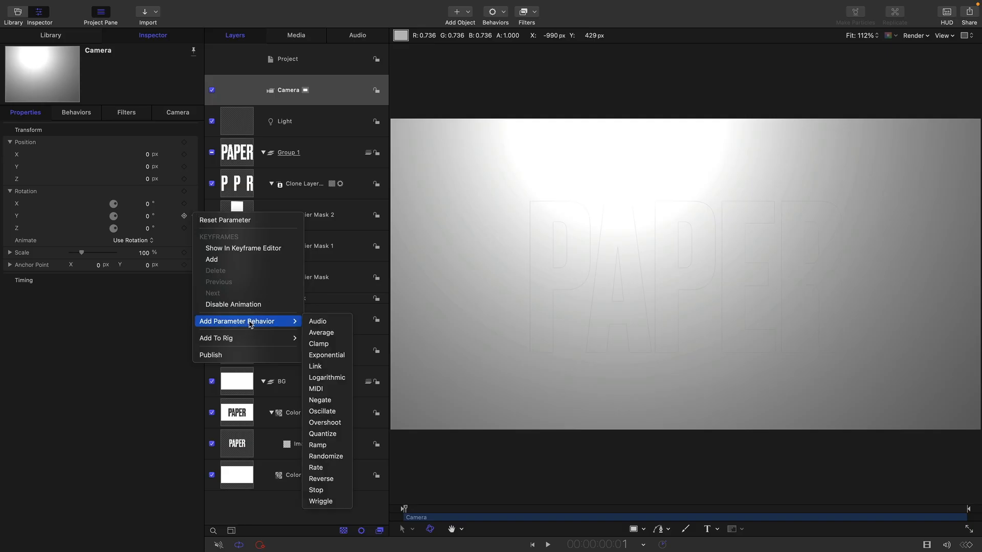
pyautogui.click(331, 447)
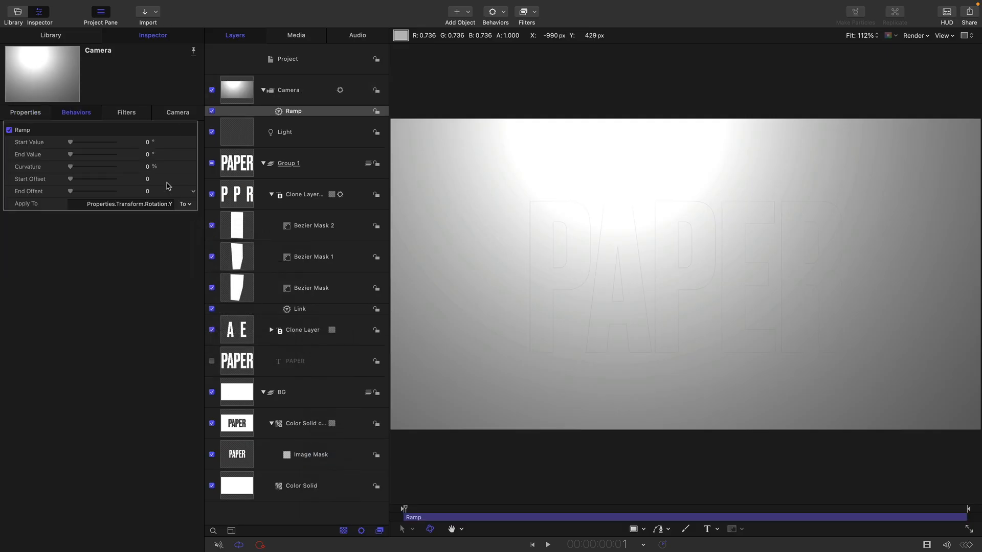
pyautogui.write('20')
# - Set the ramp from 20° to -20° and play to preview the camera sweep
pyautogui.press('Tab')
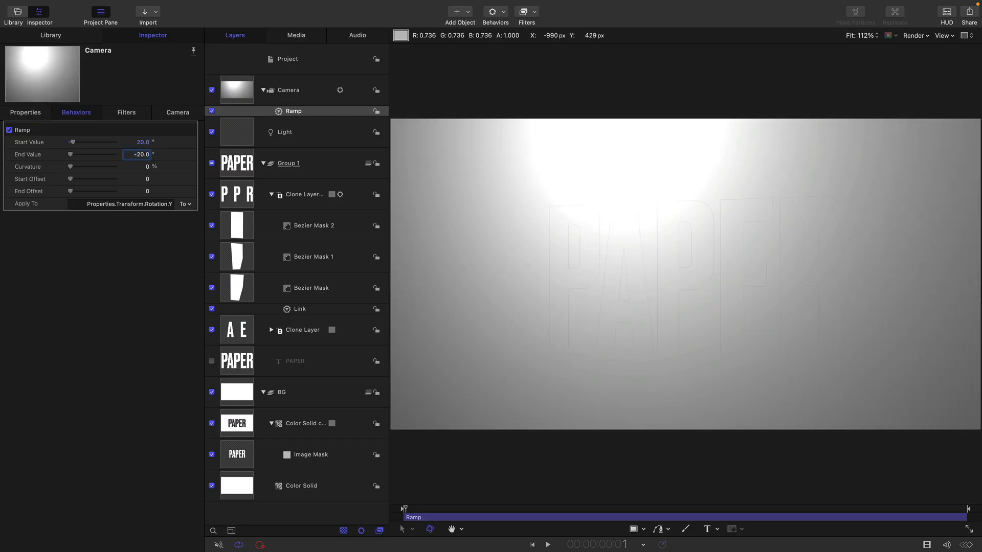
pyautogui.click(546, 544)
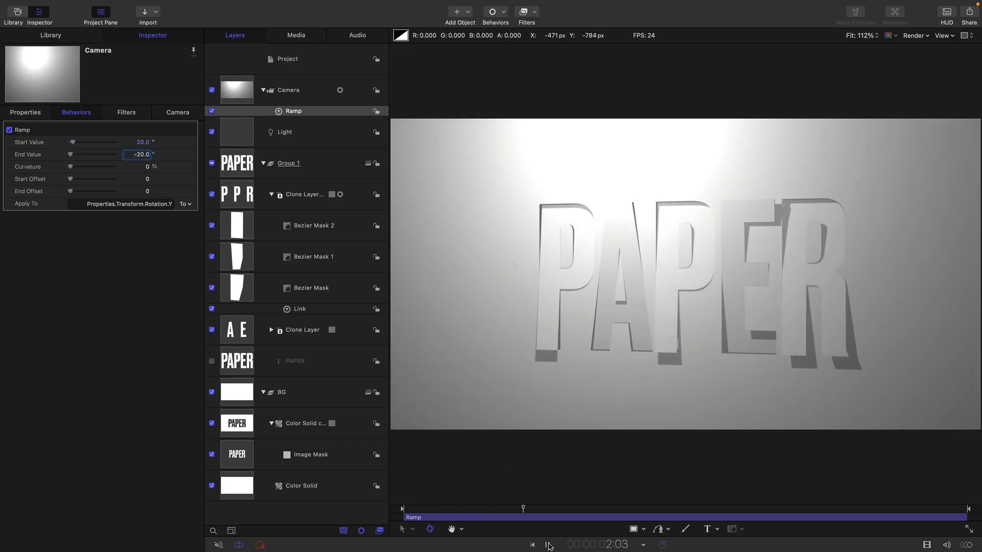